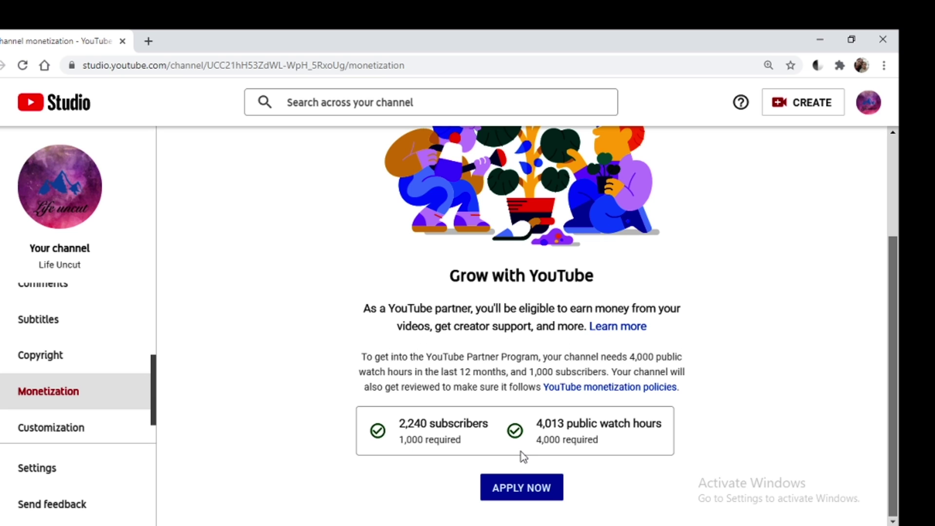
# Start the YouTube Partner Program application to reach the Step 1 terms review.
pyautogui.click(521, 488)
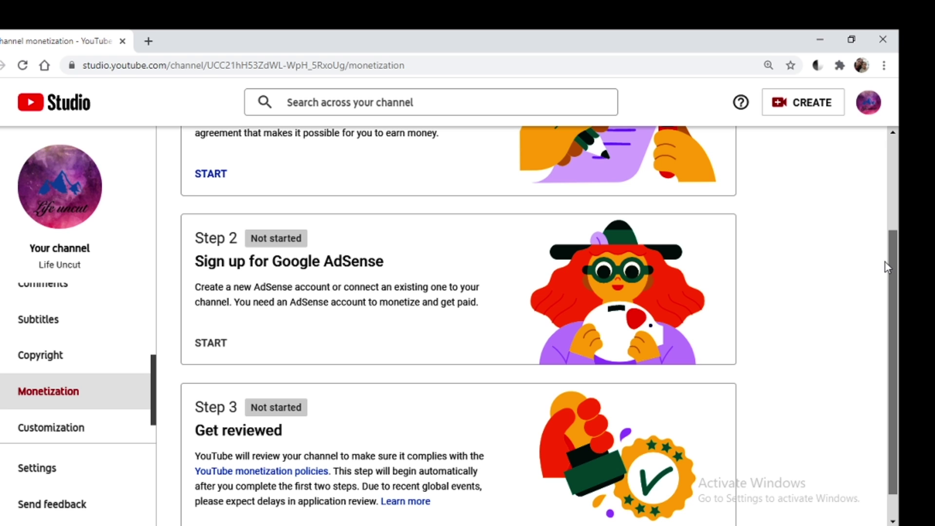
pyautogui.moveTo(888, 262); pyautogui.dragTo(894, 166)
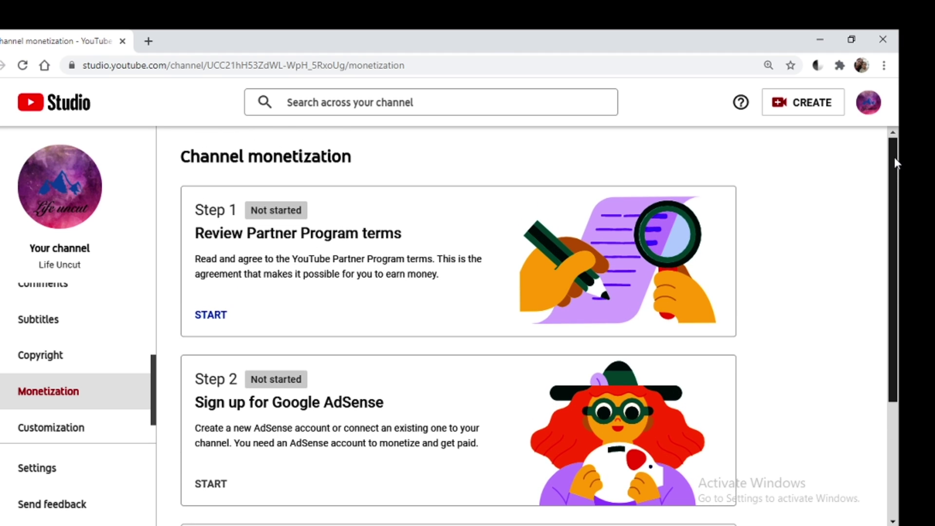
pyautogui.moveTo(893, 252); pyautogui.dragTo(891, 237)
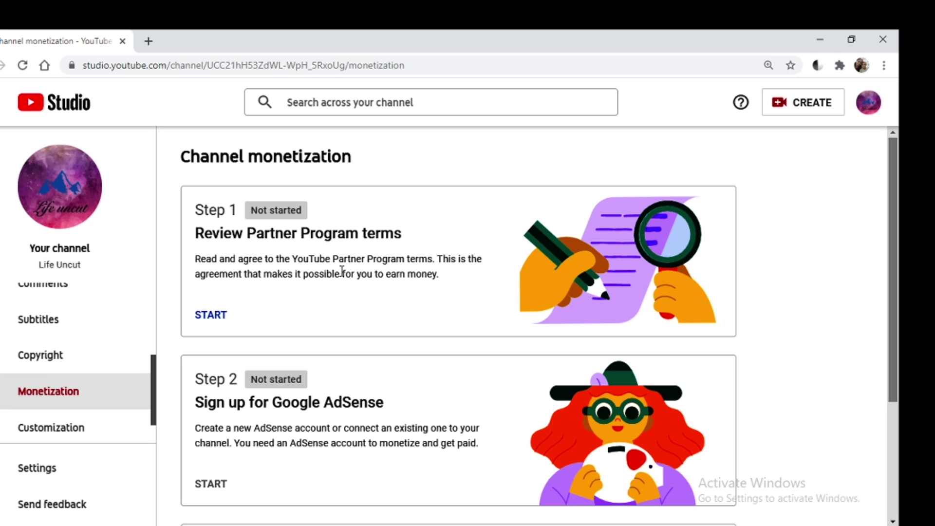
# Review and accept the YouTube Partner Program terms so Step 1 shows Done.
pyautogui.click(212, 315)
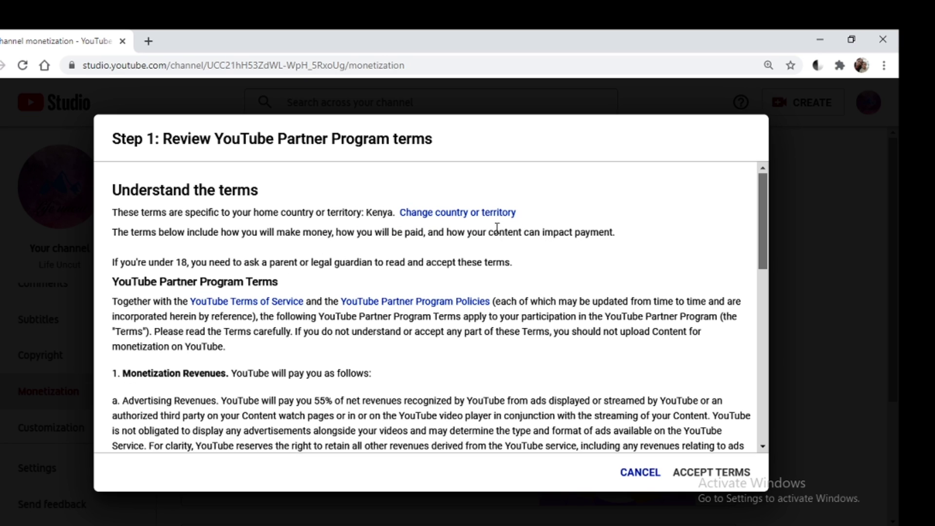
pyautogui.moveTo(762, 272); pyautogui.dragTo(763, 284)
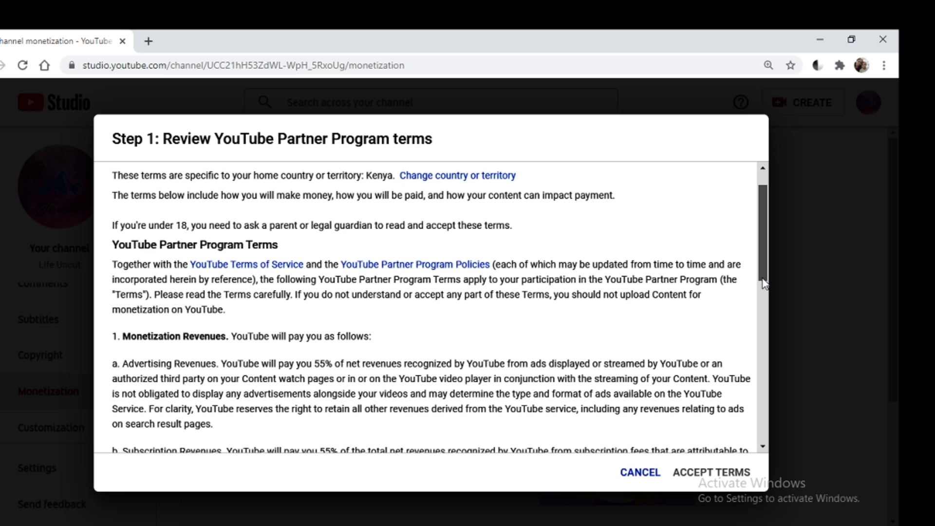
pyautogui.moveTo(762, 283); pyautogui.dragTo(762, 345)
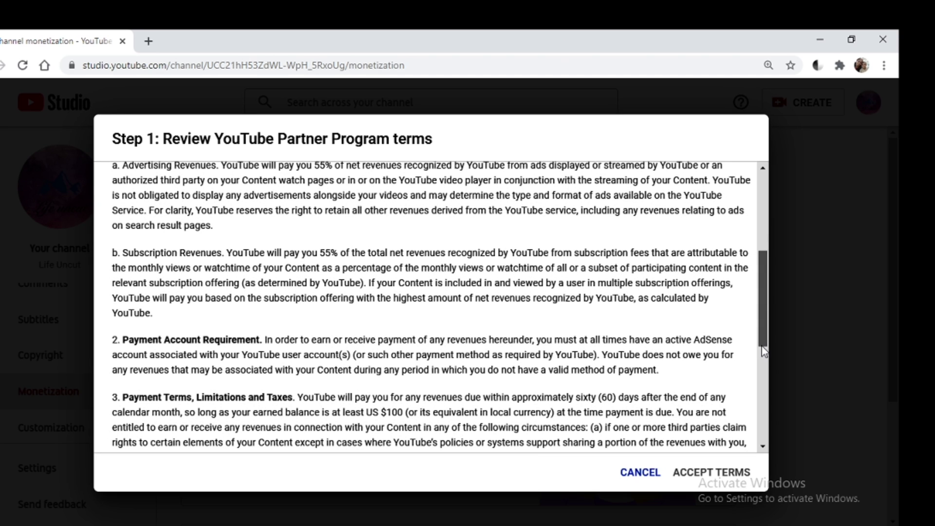
pyautogui.moveTo(762, 346); pyautogui.dragTo(765, 409)
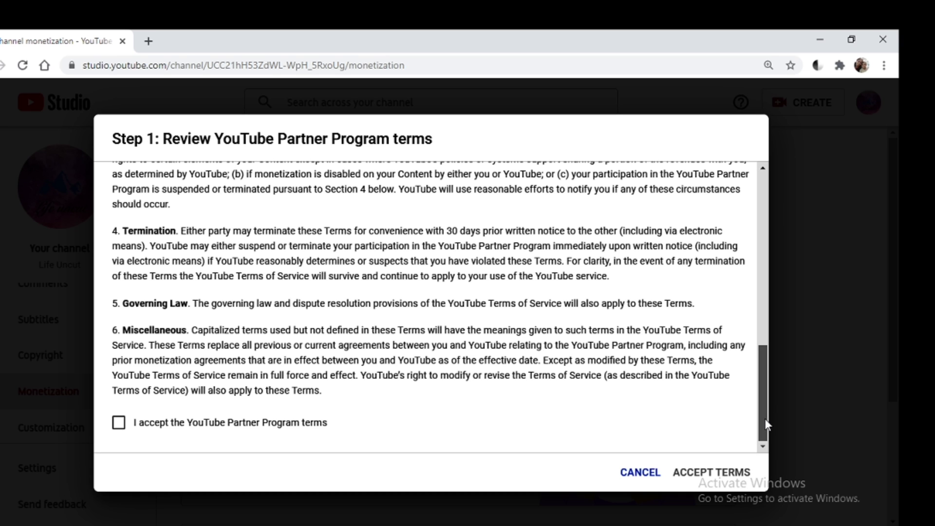
pyautogui.click(119, 423)
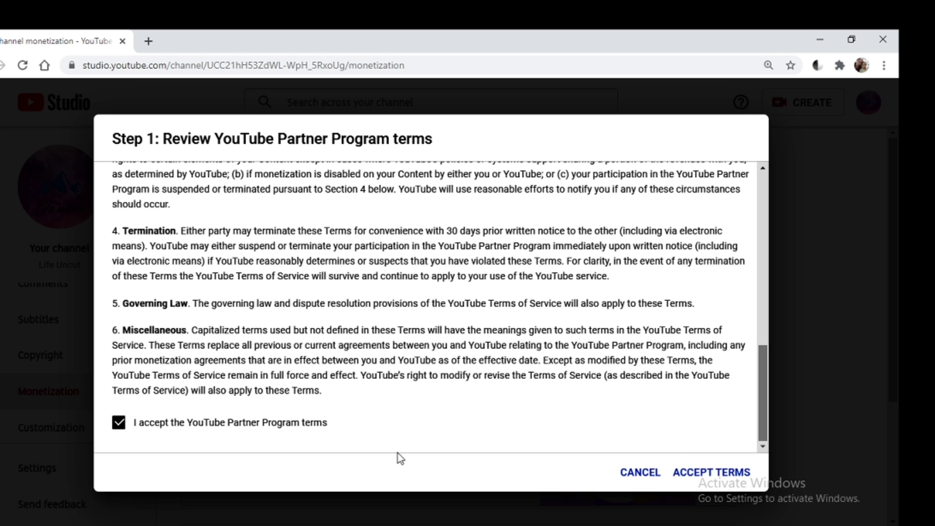
pyautogui.click(707, 473)
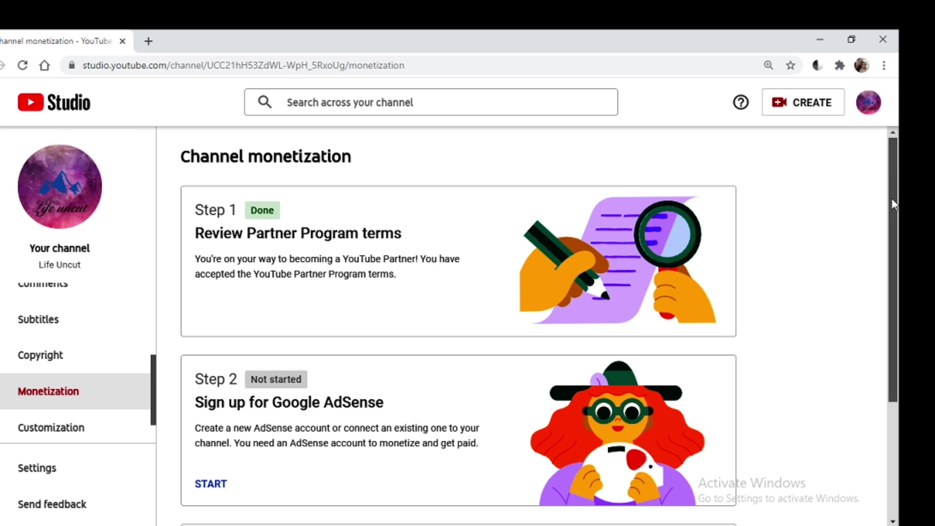
pyautogui.moveTo(891, 200); pyautogui.dragTo(892, 226)
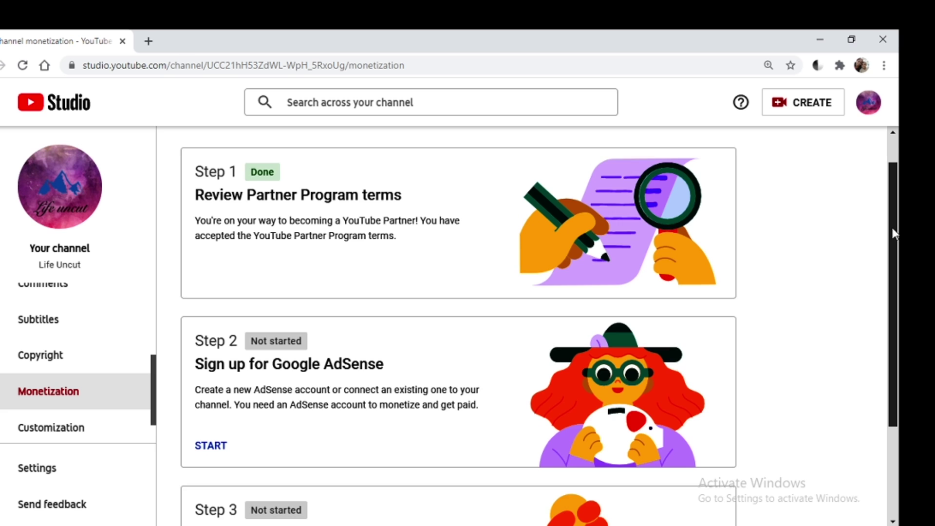
pyautogui.moveTo(892, 225); pyautogui.dragTo(890, 294)
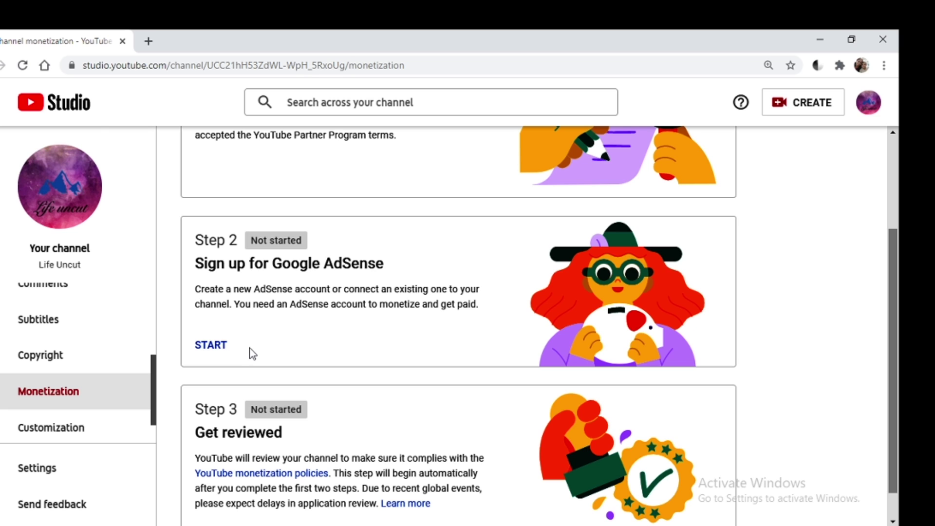
# Start Step 2 Google AdSense sign-up, reaching the existing-account question.
pyautogui.click(212, 346)
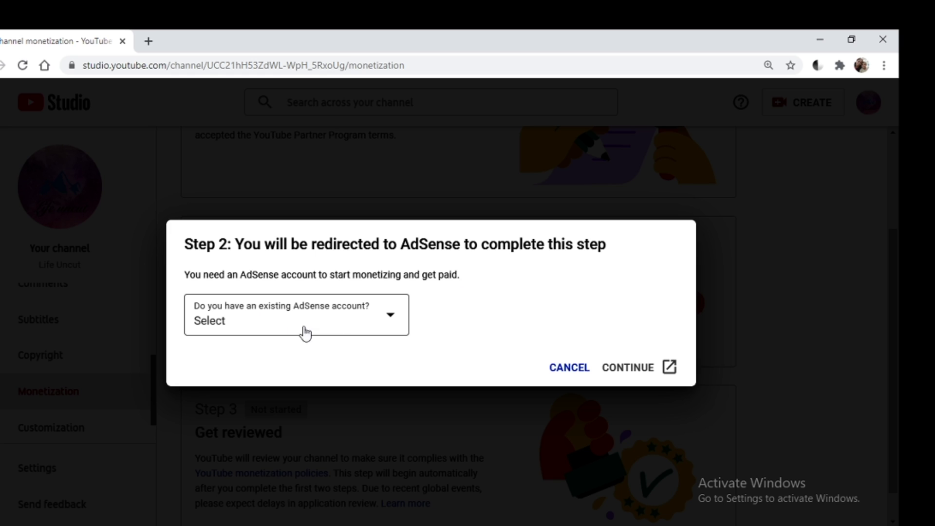
# Answer 'No, I don't have an existing account' to the AdSense account question.
pyautogui.click(393, 321)
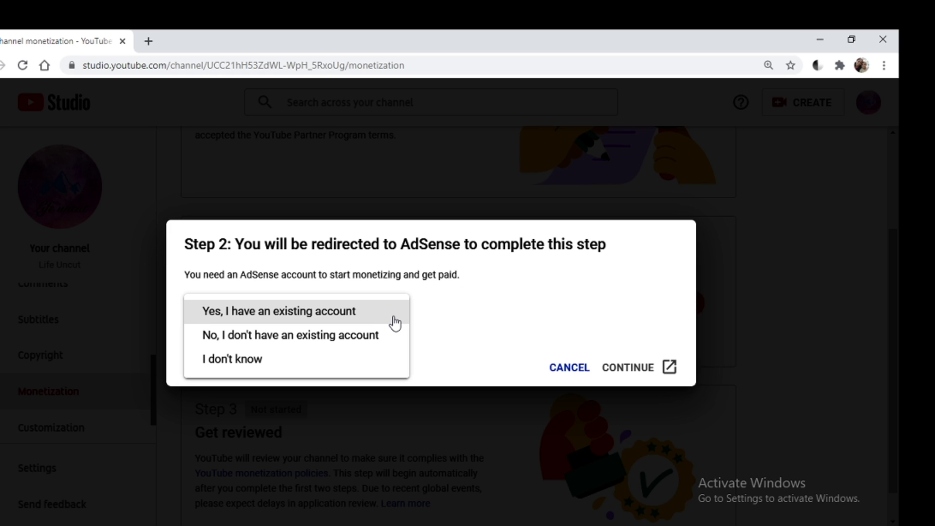
pyautogui.click(340, 339)
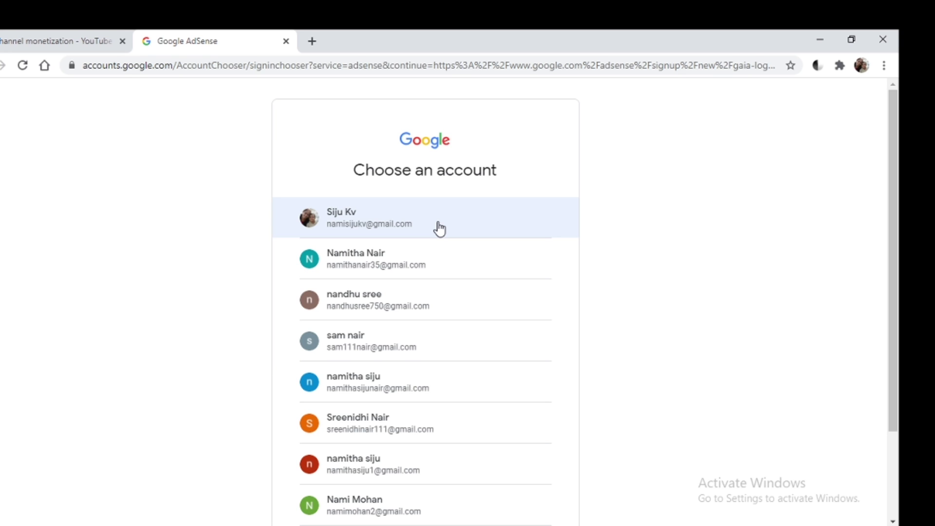
# Sign in with the channel owner's Google account for AdSense.
pyautogui.click(439, 229)
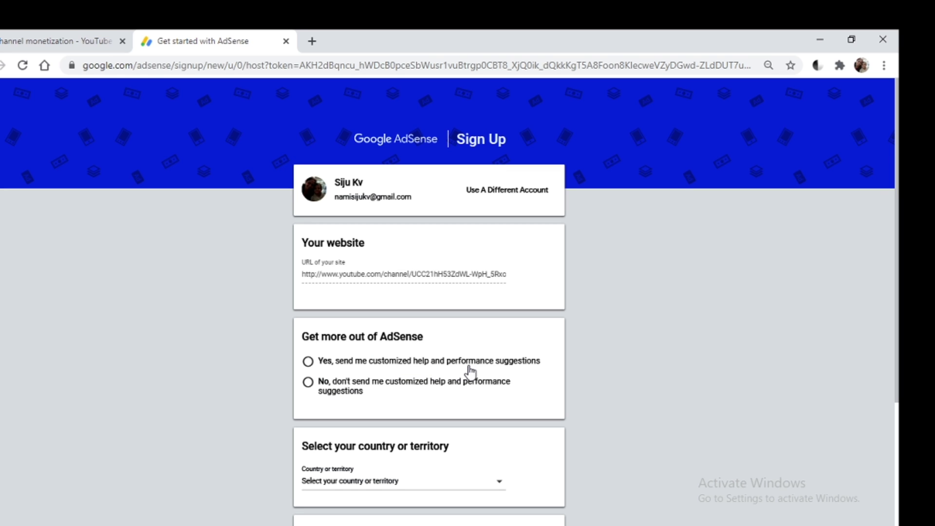
# Opt in to customized help and suggestions and set the sign-up country to Kenya.
pyautogui.click(307, 362)
pyautogui.moveTo(898, 374); pyautogui.dragTo(897, 416)
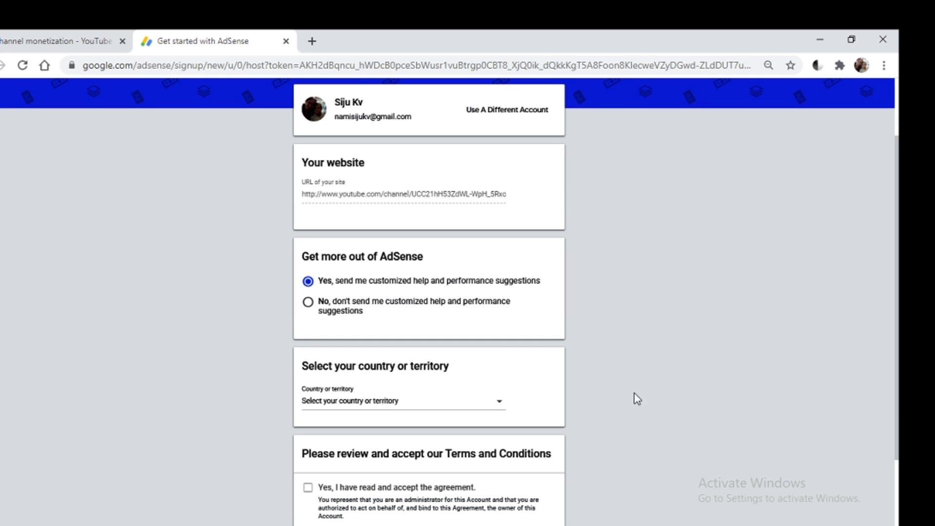
pyautogui.click(500, 402)
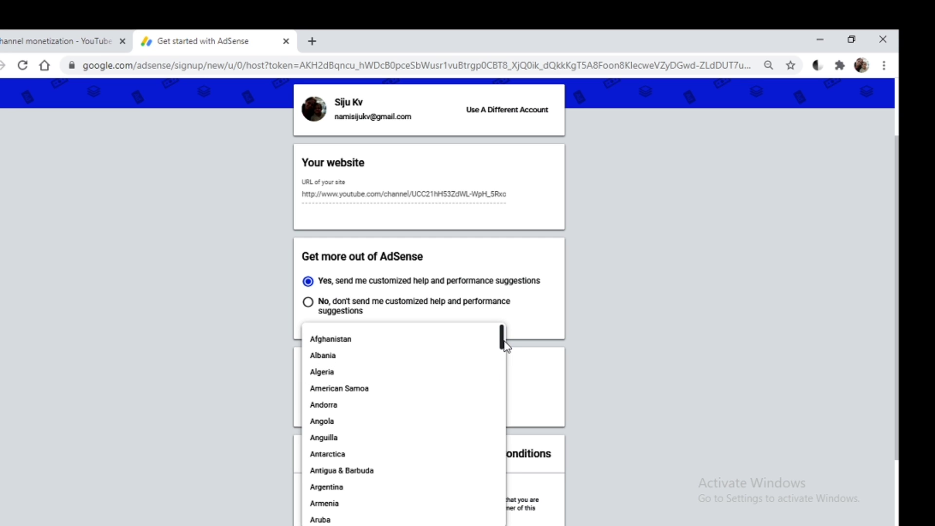
pyautogui.moveTo(504, 344); pyautogui.dragTo(507, 378)
pyautogui.press('k')
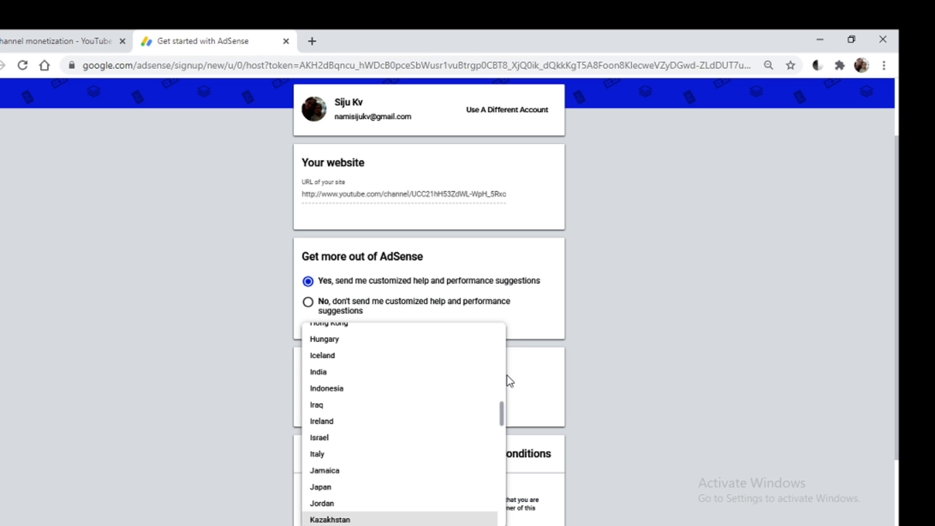
pyautogui.moveTo(506, 411); pyautogui.dragTo(502, 427)
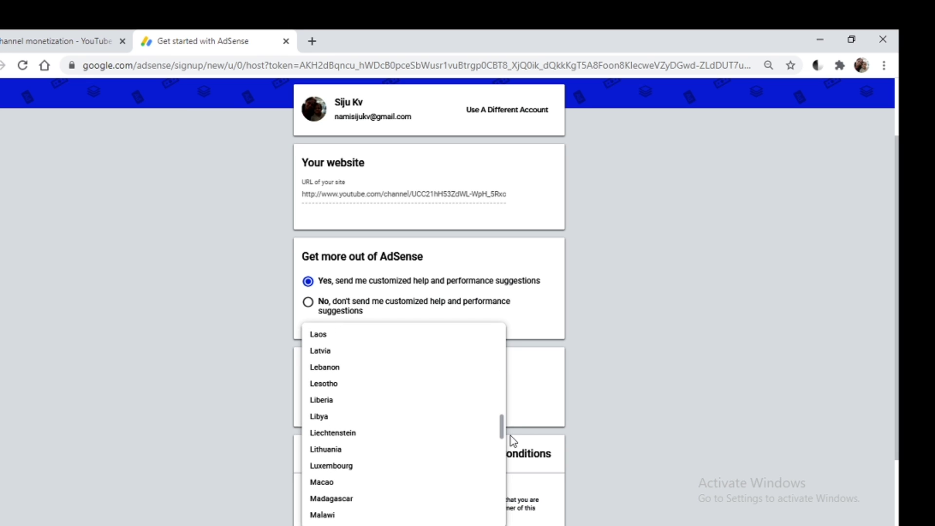
pyautogui.moveTo(506, 434); pyautogui.dragTo(504, 429)
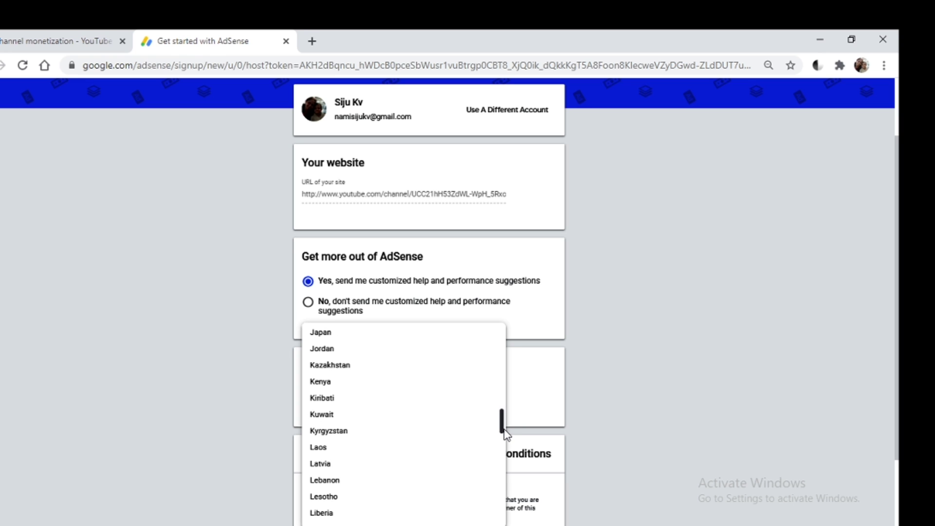
pyautogui.click(381, 383)
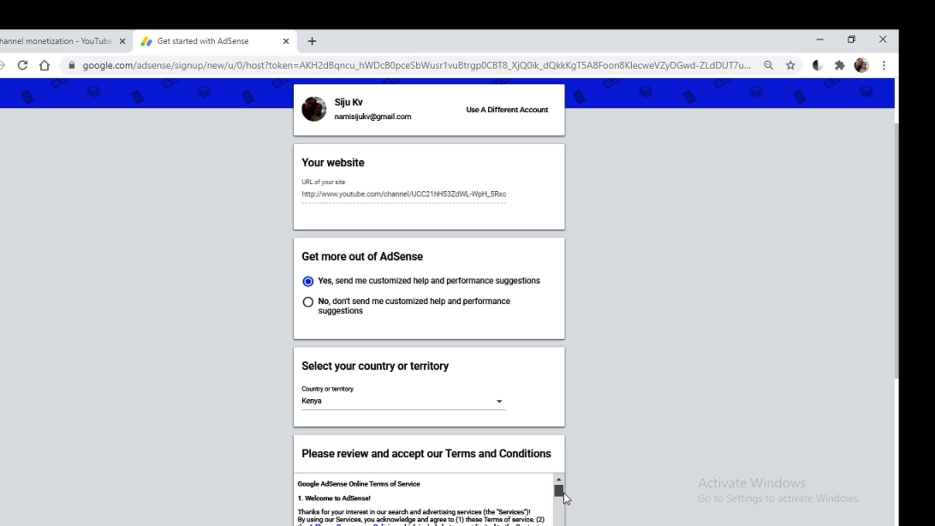
pyautogui.moveTo(897, 320); pyautogui.dragTo(897, 349)
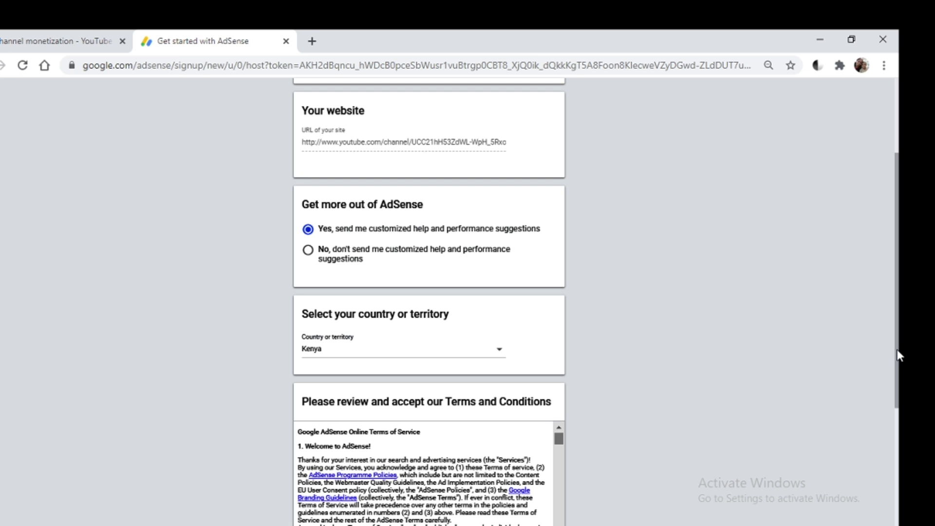
pyautogui.moveTo(896, 356); pyautogui.dragTo(897, 440)
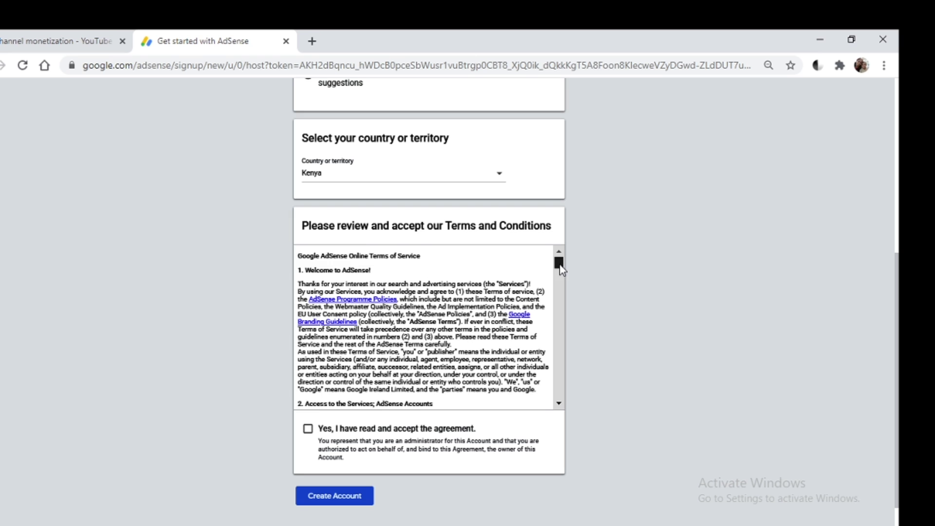
pyautogui.moveTo(560, 266)
pyautogui.mouseDown()
pyautogui.moveTo(560, 277)
pyautogui.moveTo(558, 261)
pyautogui.moveTo(559, 269)
pyautogui.mouseUp()
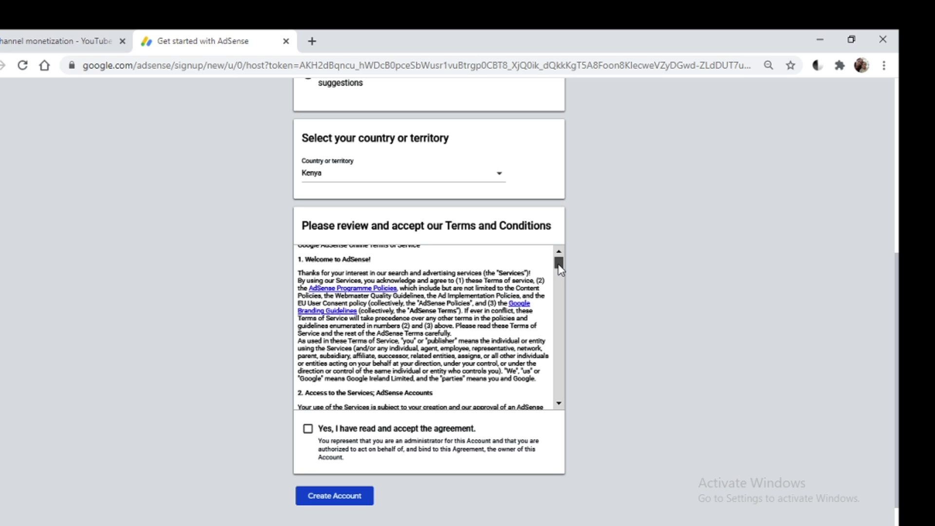
pyautogui.moveTo(559, 268); pyautogui.dragTo(559, 269)
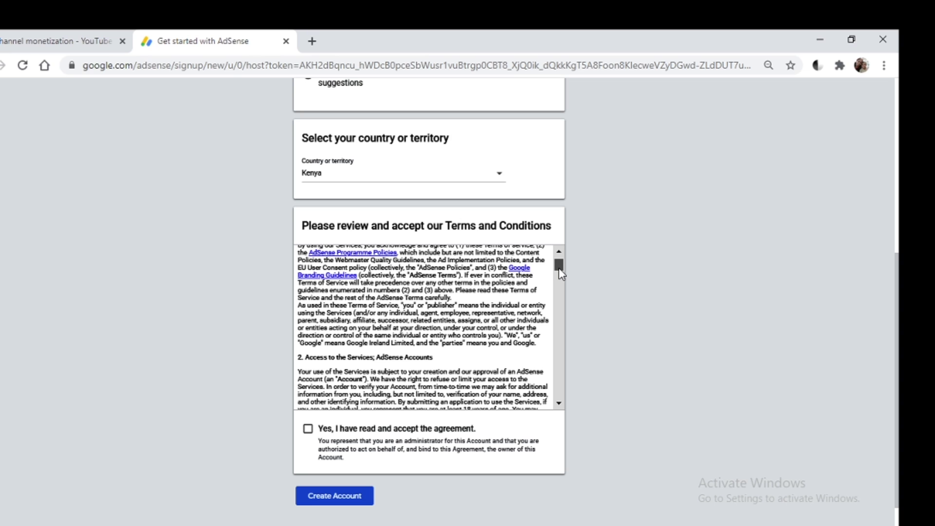
pyautogui.moveTo(558, 269); pyautogui.dragTo(560, 272)
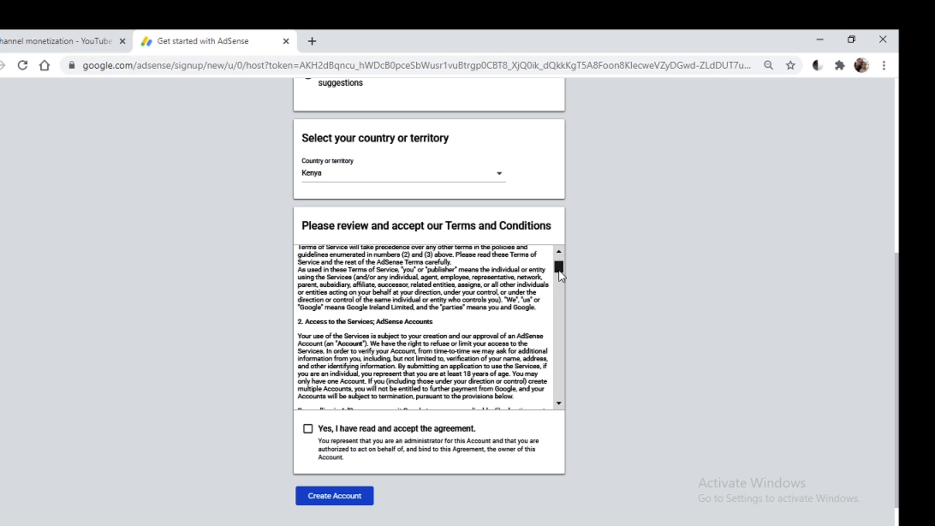
pyautogui.moveTo(560, 274); pyautogui.dragTo(560, 407)
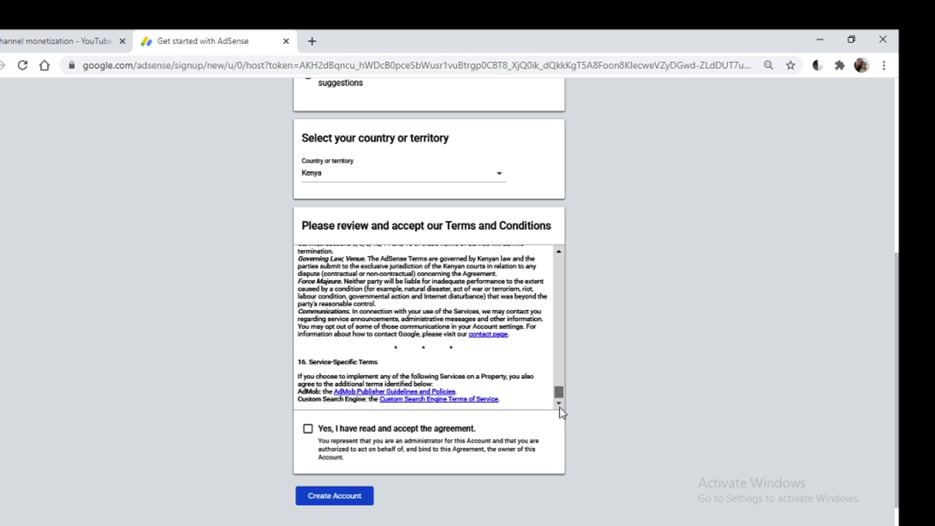
# Tick 'Yes, I have read and accept the agreement' for the AdSense Terms and Conditions.
pyautogui.click(308, 430)
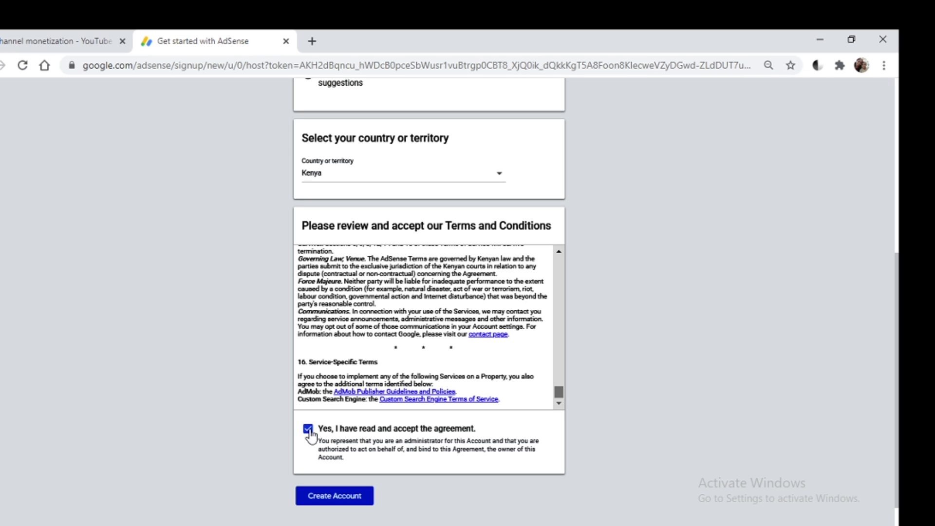
# Create the AdSense account and dismiss the welcome slides via Get Started.
pyautogui.click(343, 498)
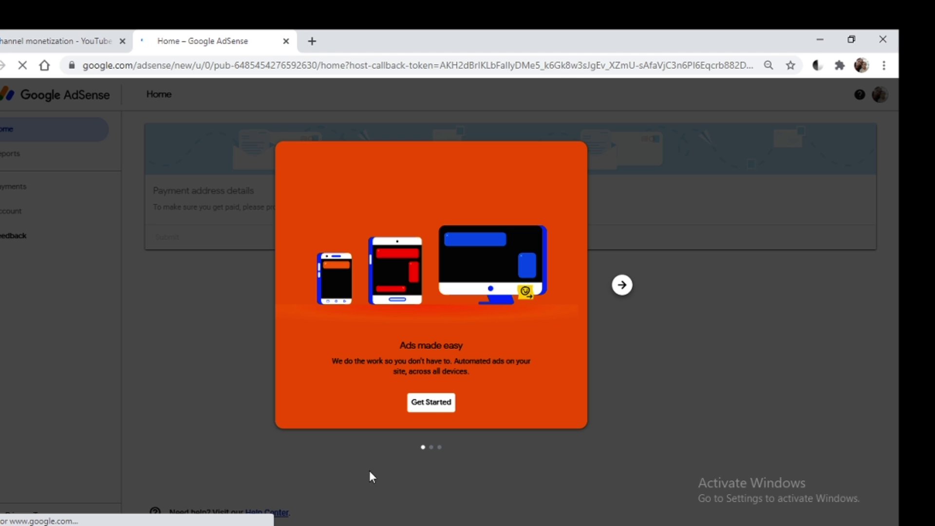
pyautogui.click(622, 284)
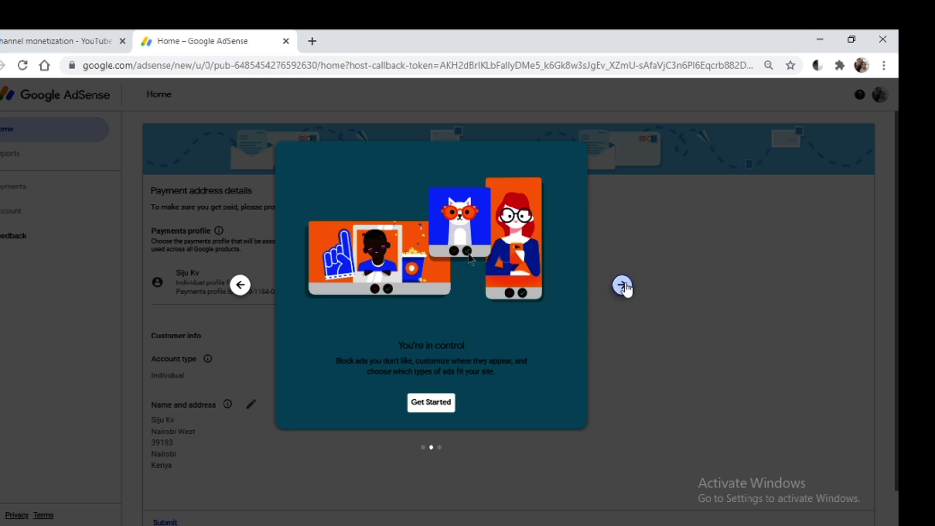
pyautogui.click(623, 285)
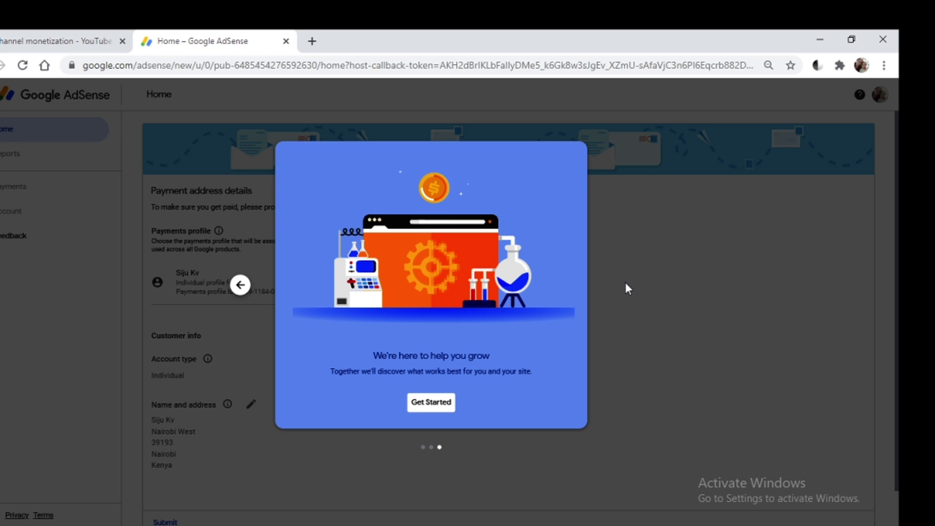
pyautogui.click(433, 403)
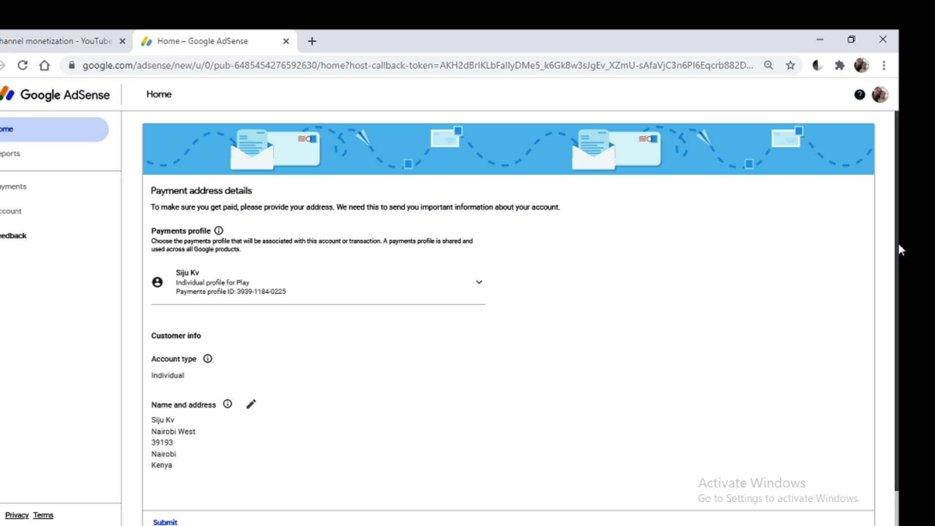
pyautogui.moveTo(898, 241); pyautogui.dragTo(895, 279)
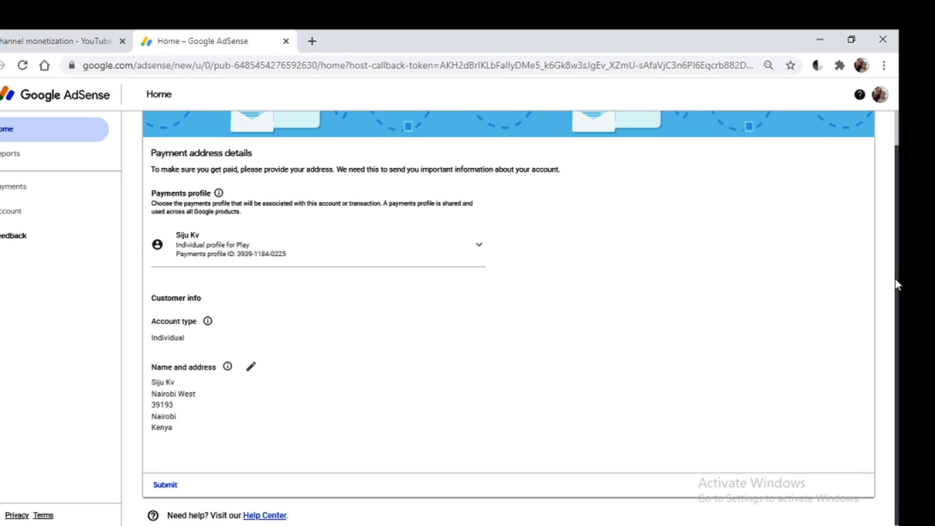
pyautogui.moveTo(895, 279); pyautogui.dragTo(894, 281)
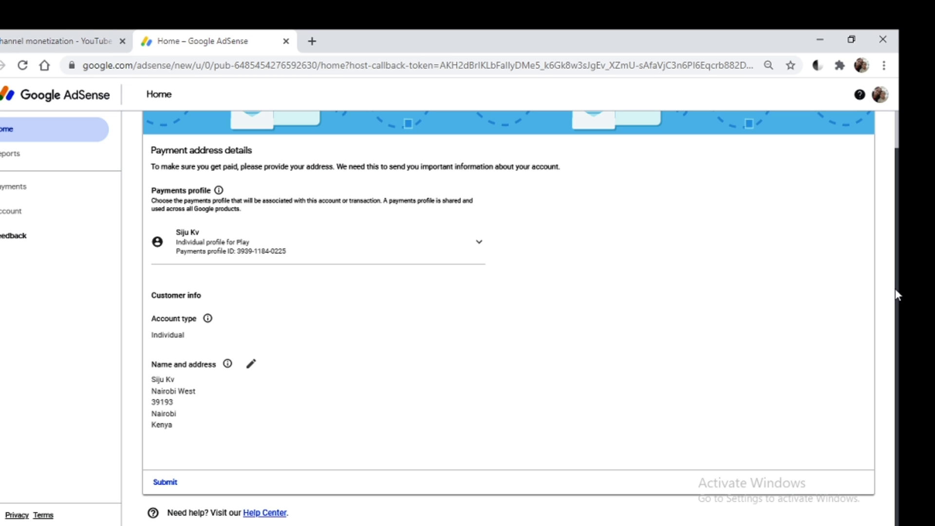
# Submit the prefilled Kenyan payment address details and redirect back to YouTube Studio.
pyautogui.click(171, 483)
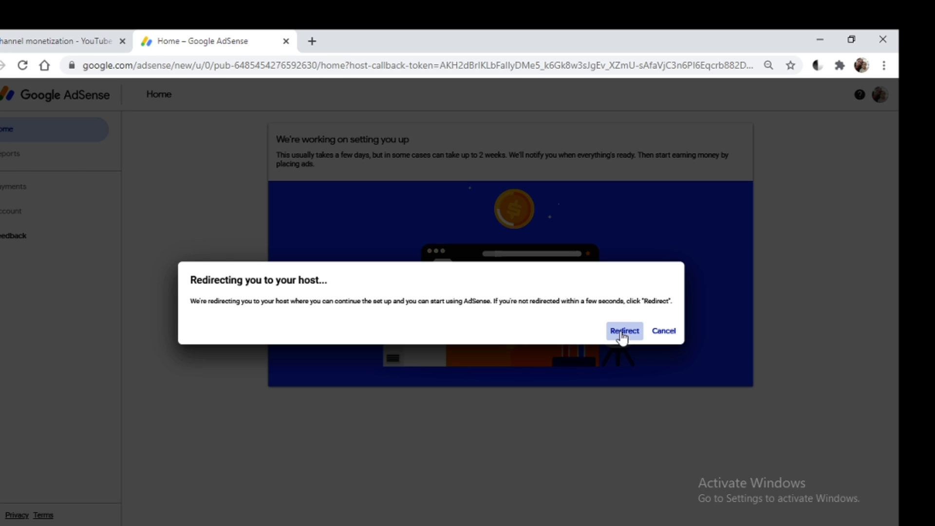
pyautogui.click(622, 333)
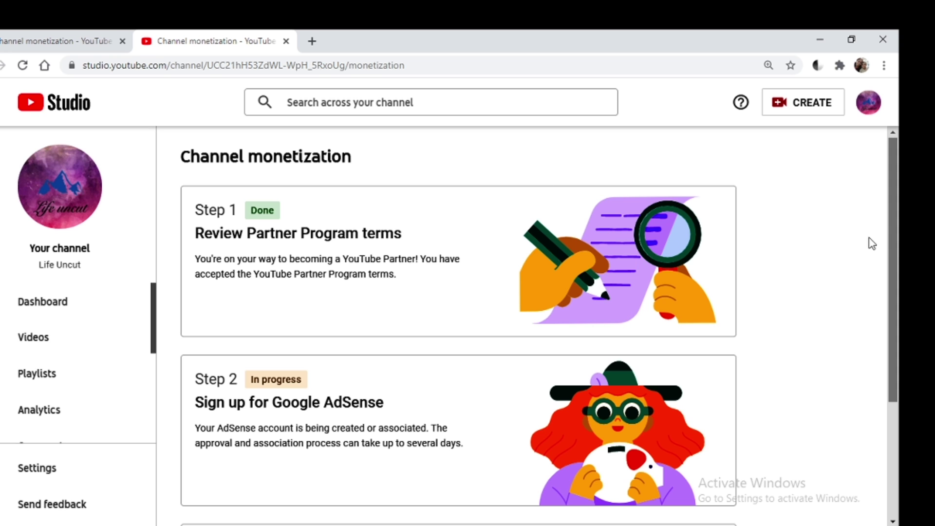
pyautogui.moveTo(891, 263); pyautogui.dragTo(892, 315)
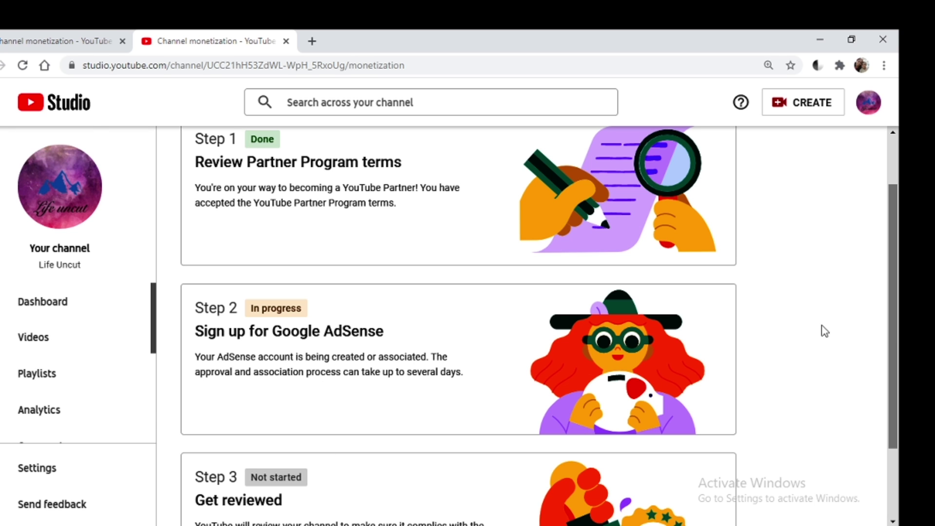
pyautogui.moveTo(896, 336); pyautogui.dragTo(898, 385)
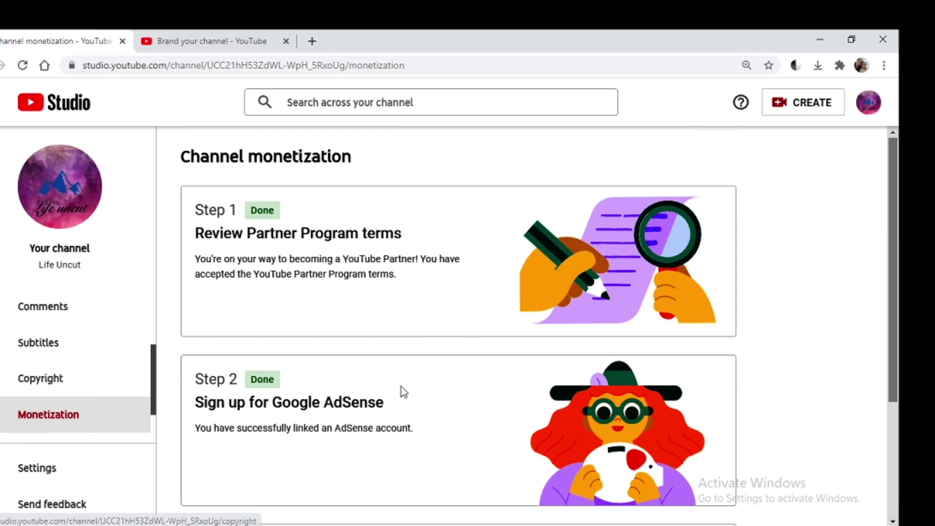
# Scroll down the Monetization page to see Step 2 Done and Step 3 In progress.
pyautogui.click(893, 520)
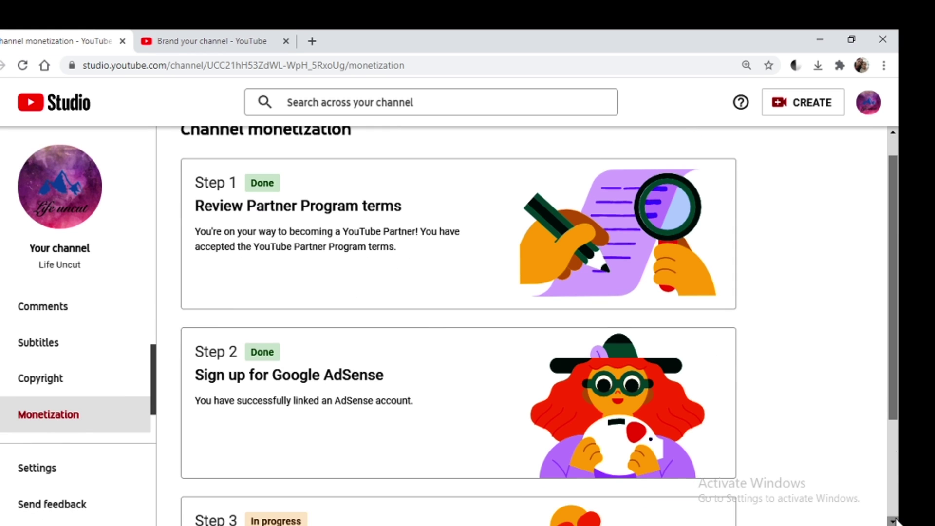
pyautogui.click(894, 520)
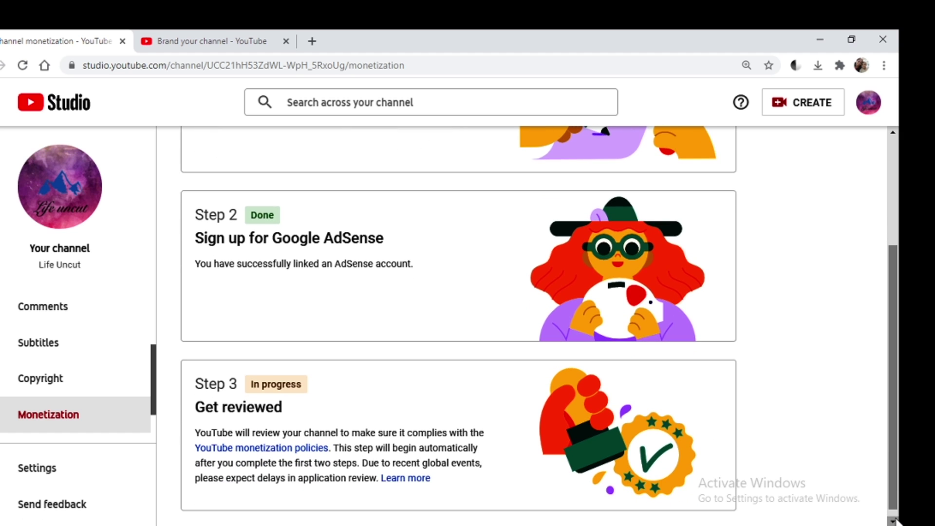
pyautogui.click(894, 520)
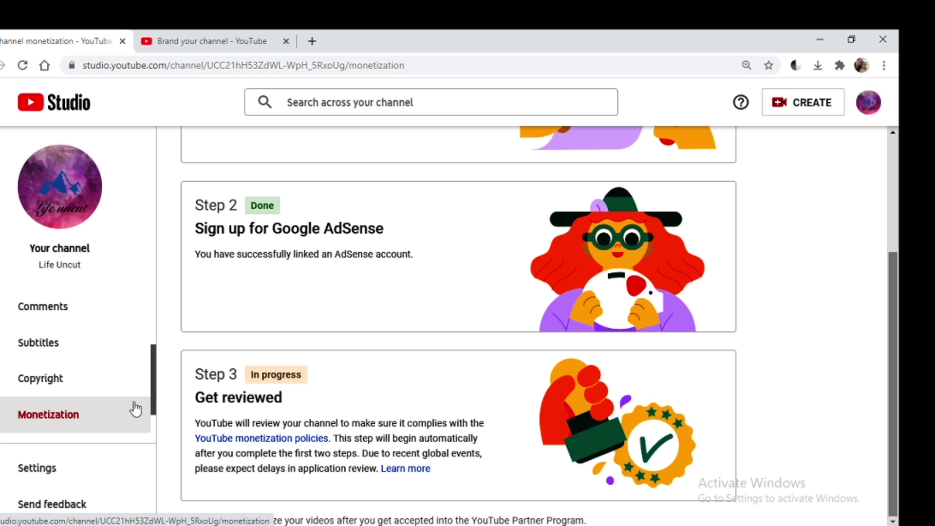
pyautogui.scroll(-2, 156, 448)
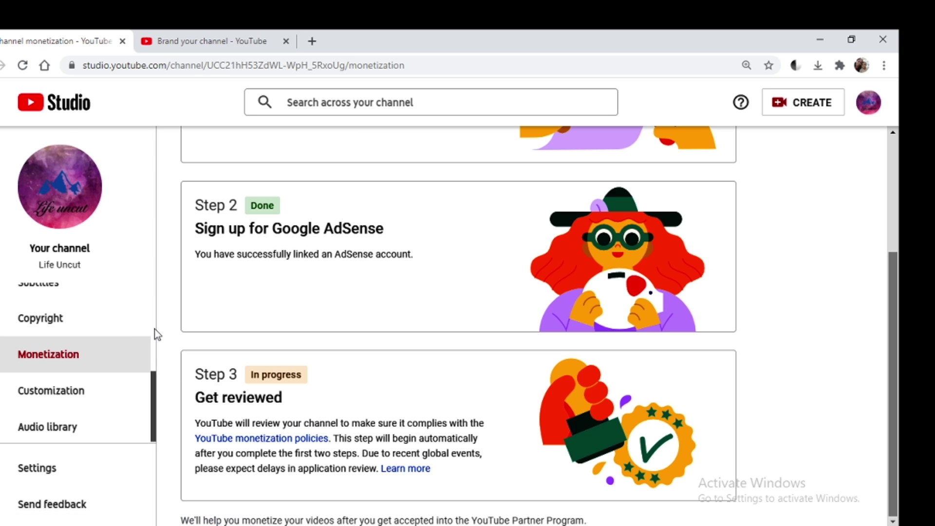
pyautogui.scroll(3, 154, 329)
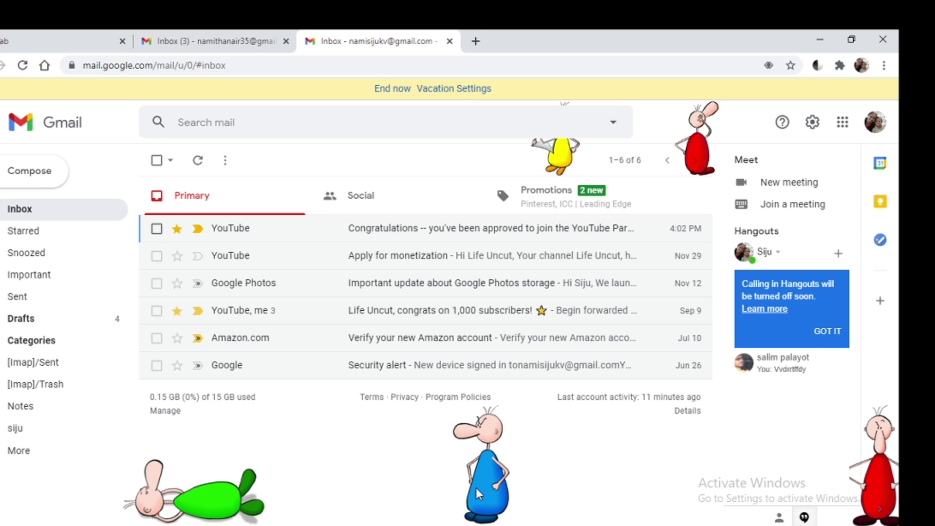
# Read the 'Congratulations -- you've been approved' Partner Program email from YouTube.
pyautogui.click(453, 231)
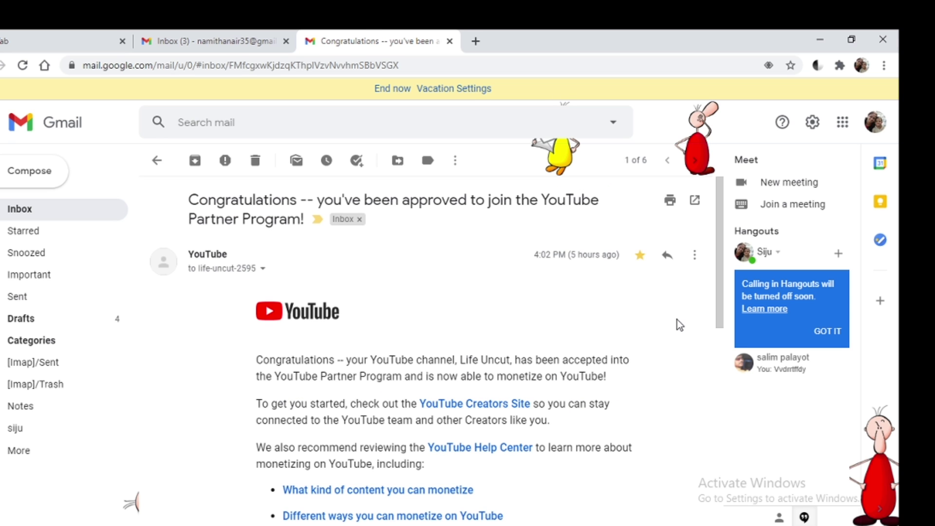
pyautogui.scroll(-1, 722, 300)
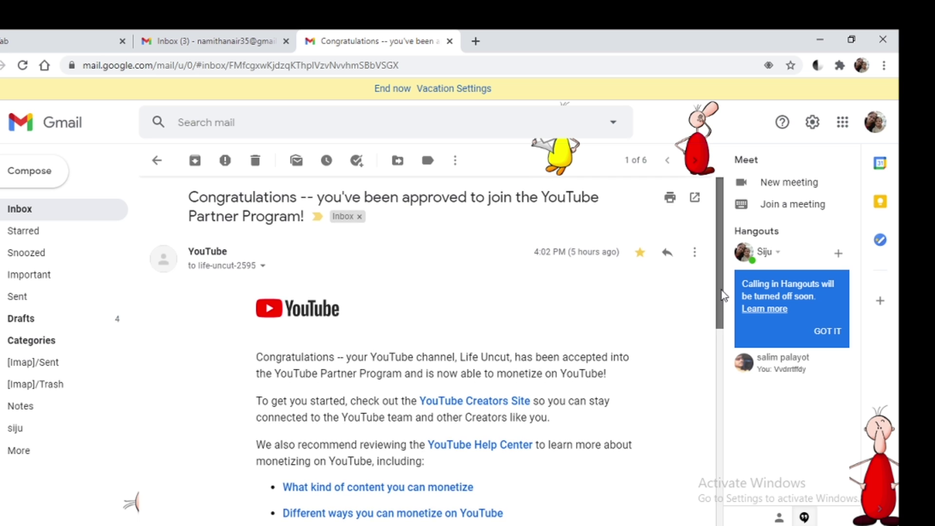
pyautogui.moveTo(722, 309); pyautogui.dragTo(732, 364)
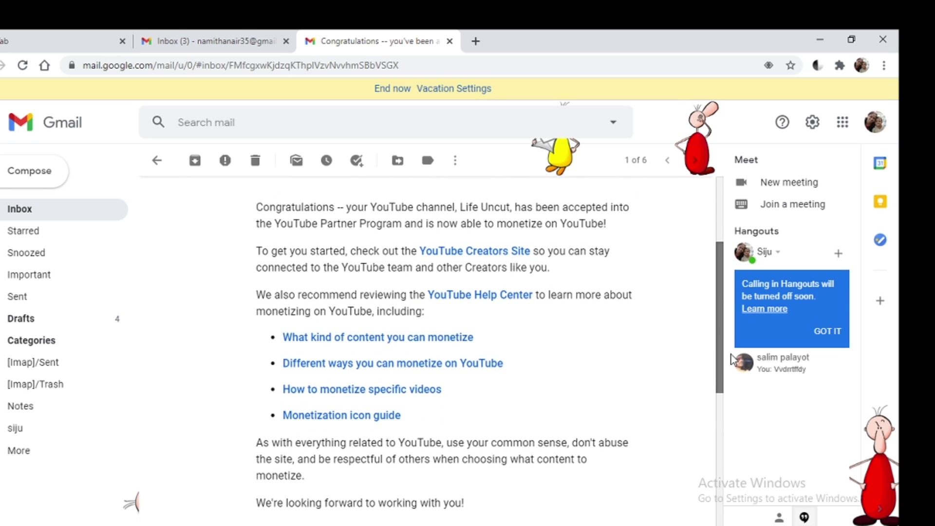
pyautogui.scroll(-3, 735, 380)
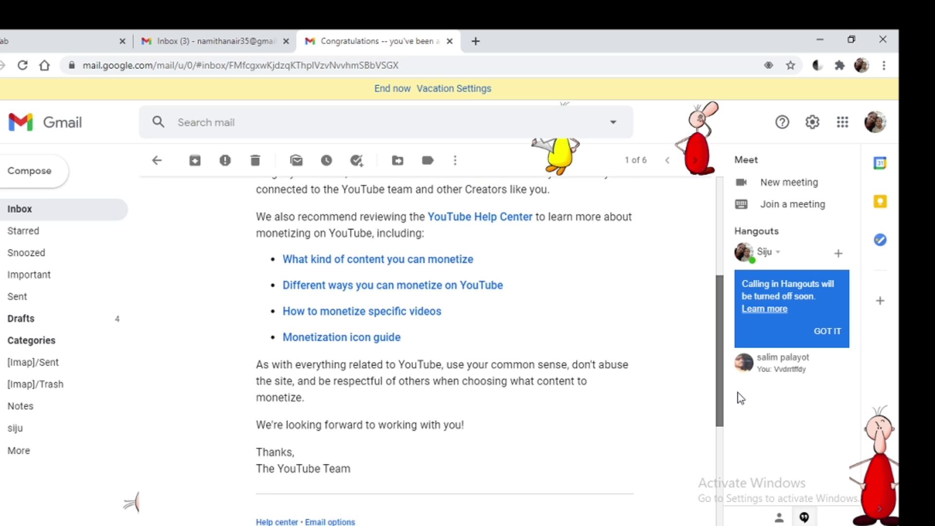
pyautogui.scroll(-3, 741, 421)
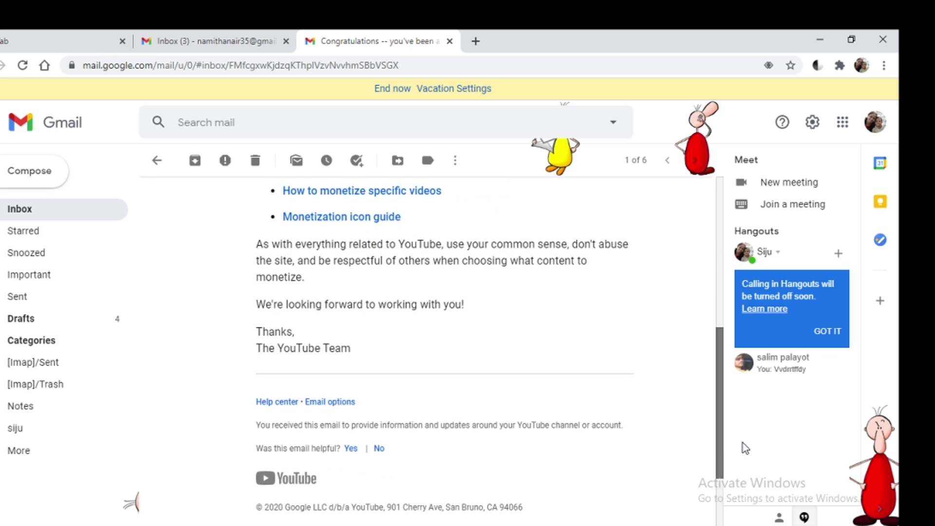
pyautogui.scroll(4, 742, 445)
pyautogui.scroll(4, 739, 383)
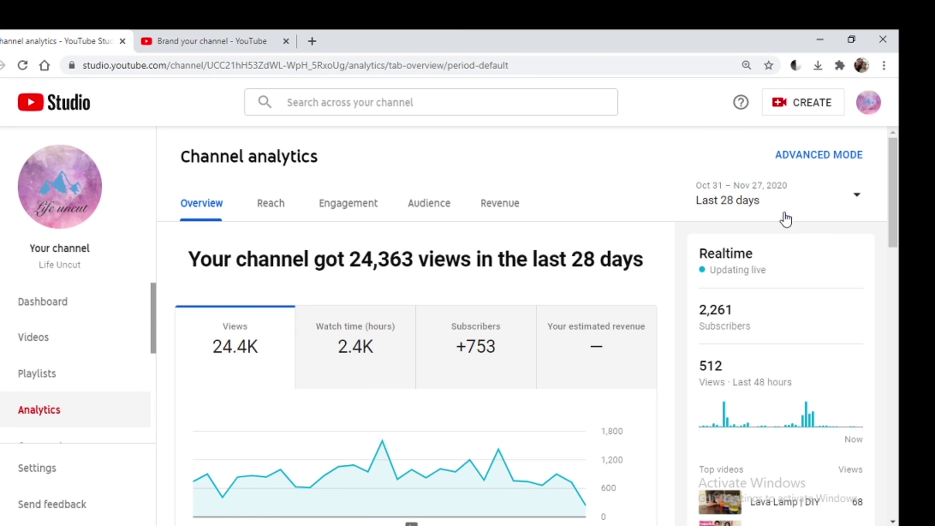
# View the Revenue analytics showing monthly estimated revenue at Ksh0.00.
pyautogui.click(506, 212)
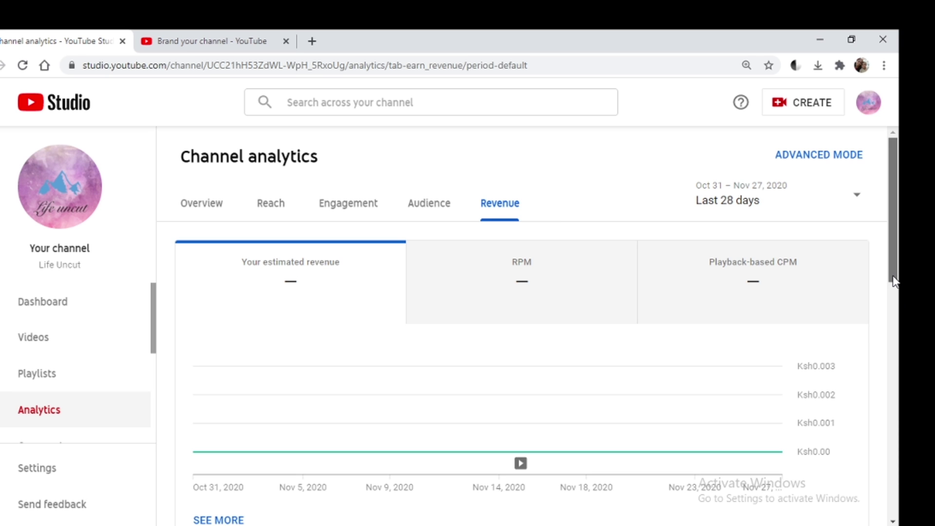
pyautogui.moveTo(893, 282); pyautogui.dragTo(897, 423)
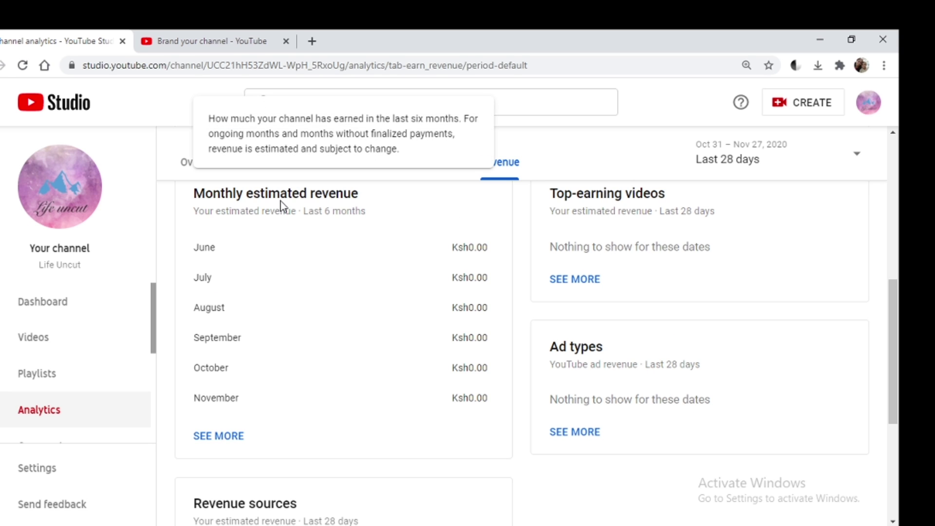
pyautogui.moveTo(275, 193)
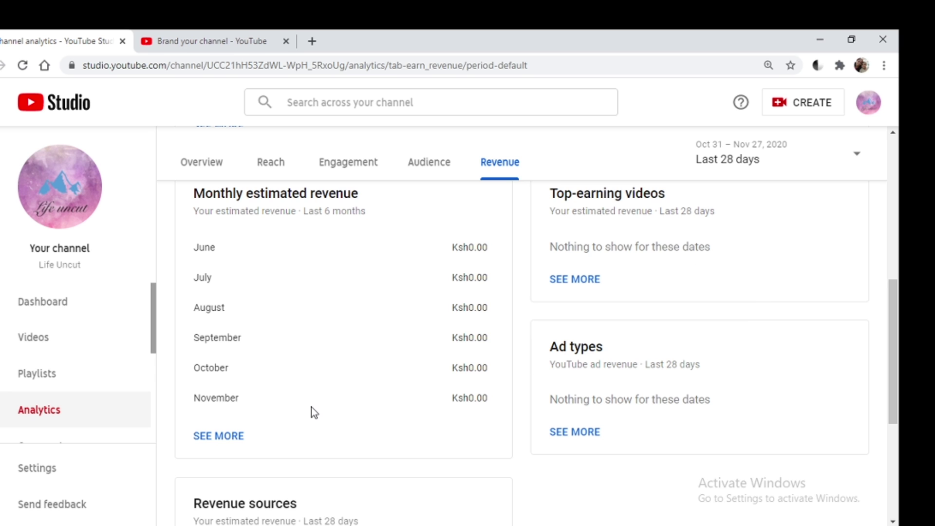
pyautogui.moveTo(245, 504)
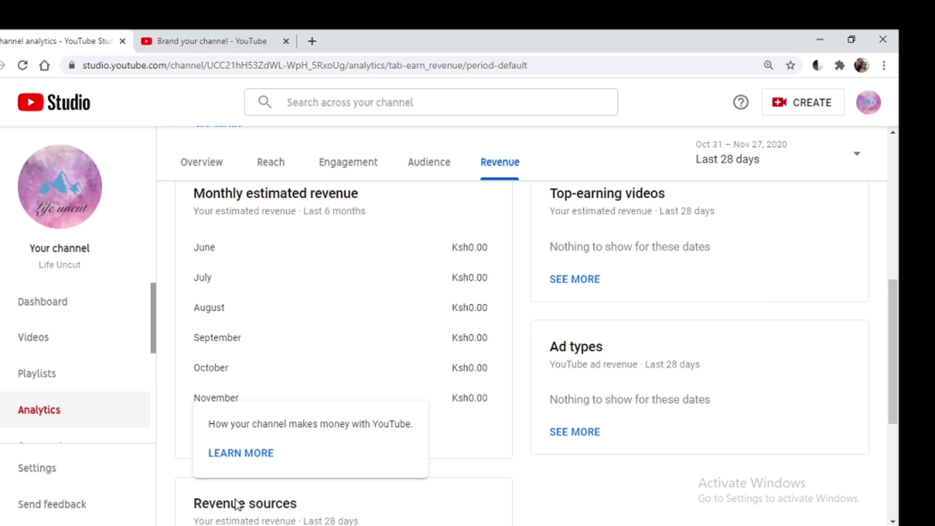
# Go from the YouTube account menu into YouTube Studio and reach the Channel monetization page.
pyautogui.hotkey('alt', 'Tab')
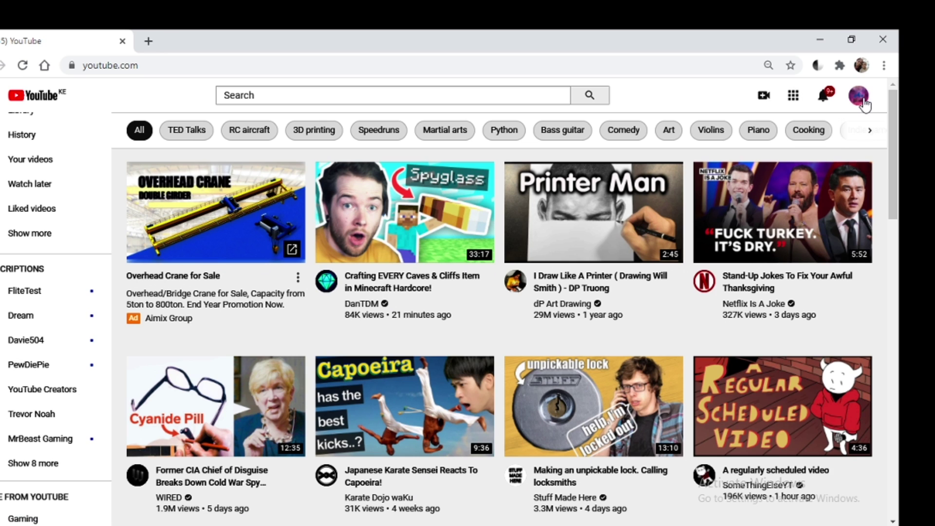
pyautogui.click(859, 95)
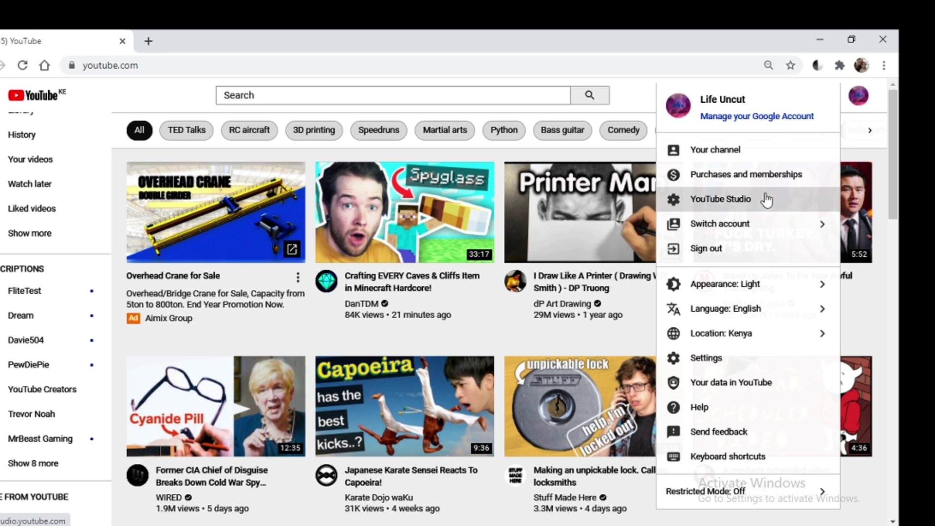
pyautogui.press('Escape')
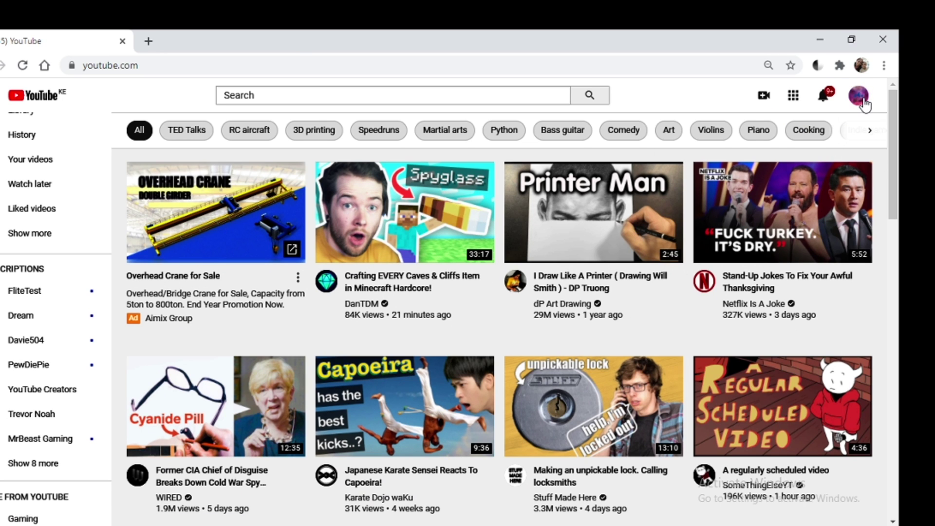
pyautogui.click(860, 100)
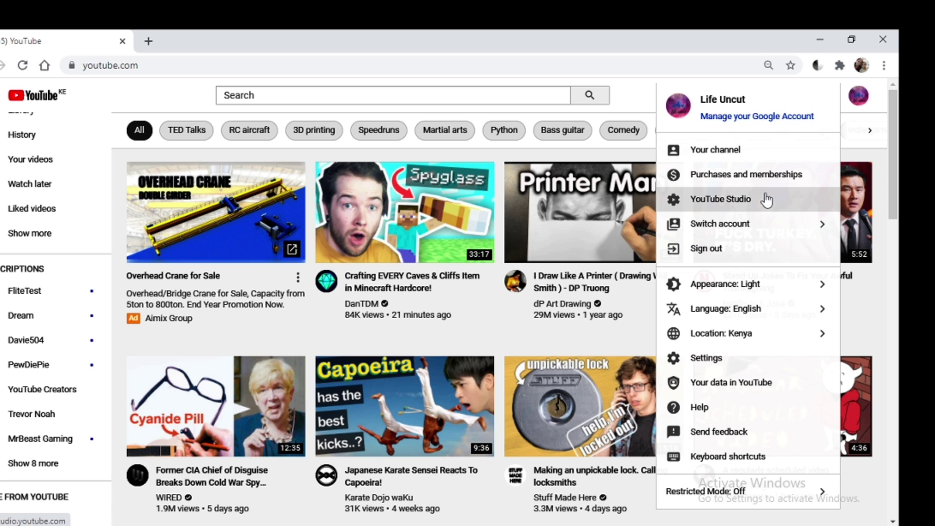
pyautogui.click(766, 199)
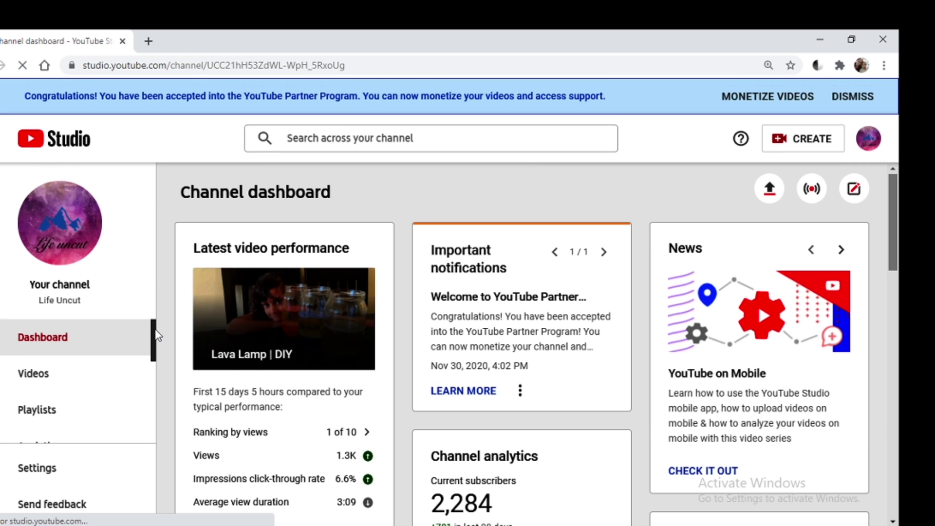
pyautogui.moveTo(156, 330); pyautogui.dragTo(153, 390)
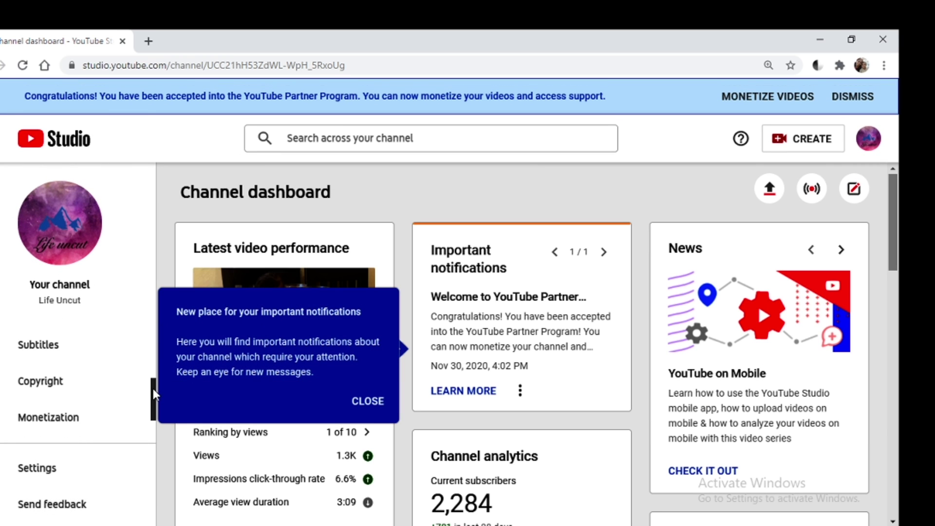
pyautogui.click(88, 415)
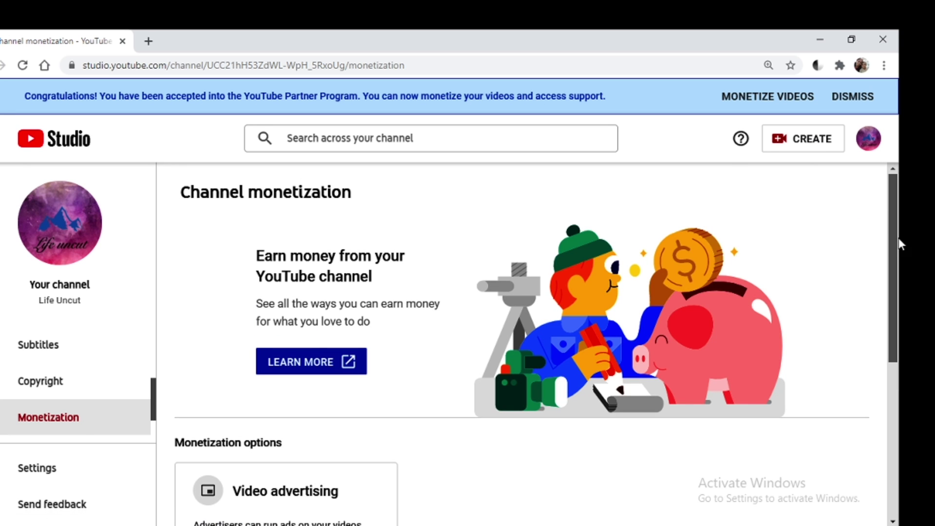
pyautogui.moveTo(895, 257); pyautogui.dragTo(899, 351)
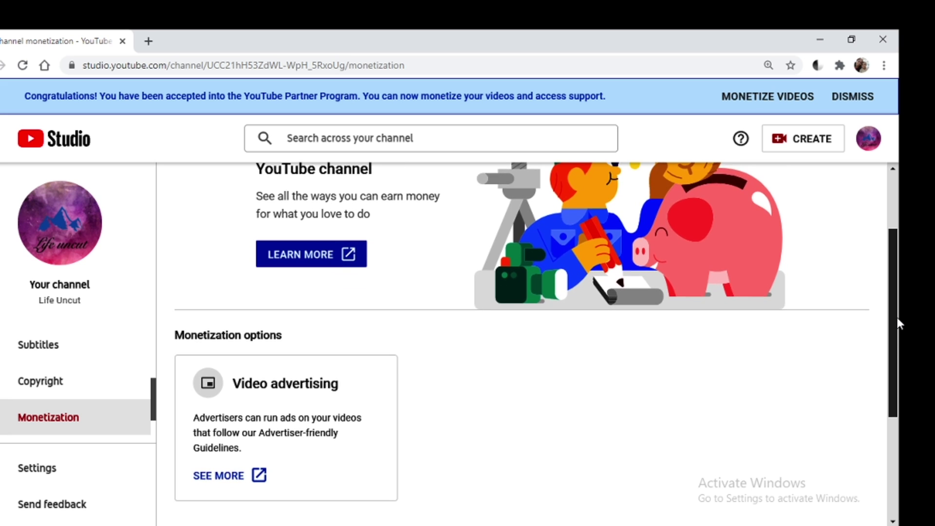
# Bring up the Set monetization preferences dialog over the Channel videos list at normal zoom.
pyautogui.hotkey('ctrl', '0')
pyautogui.click(83, 372)
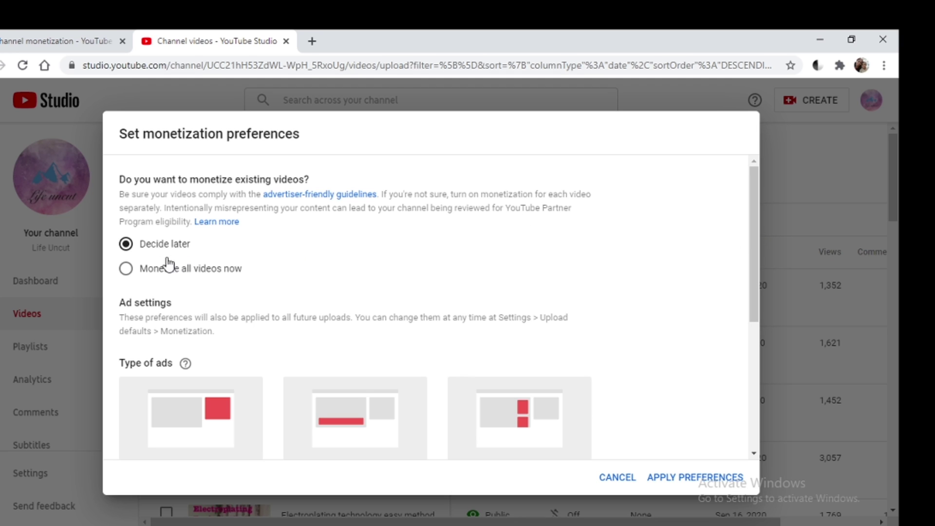
# Select 'Monetize all videos now', check the uploads list, then reselect it in the dialog.
pyautogui.click(126, 270)
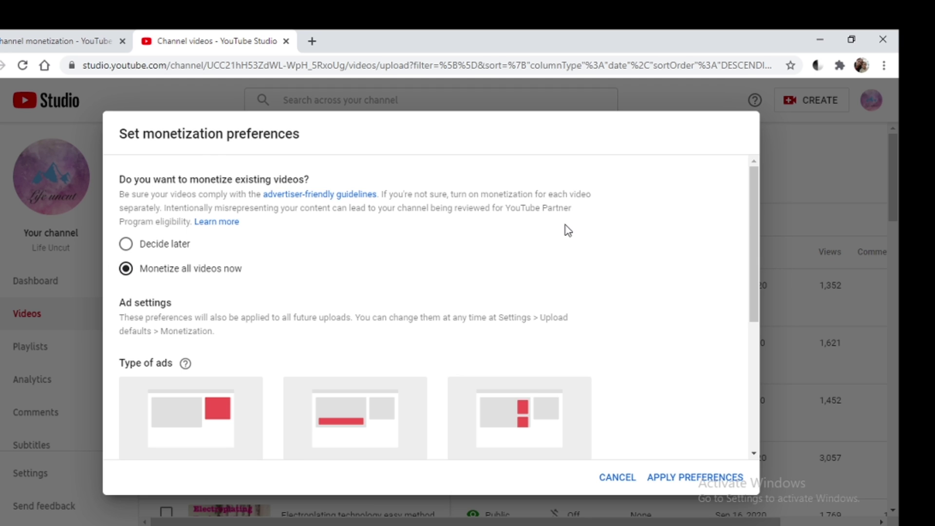
pyautogui.press('Escape')
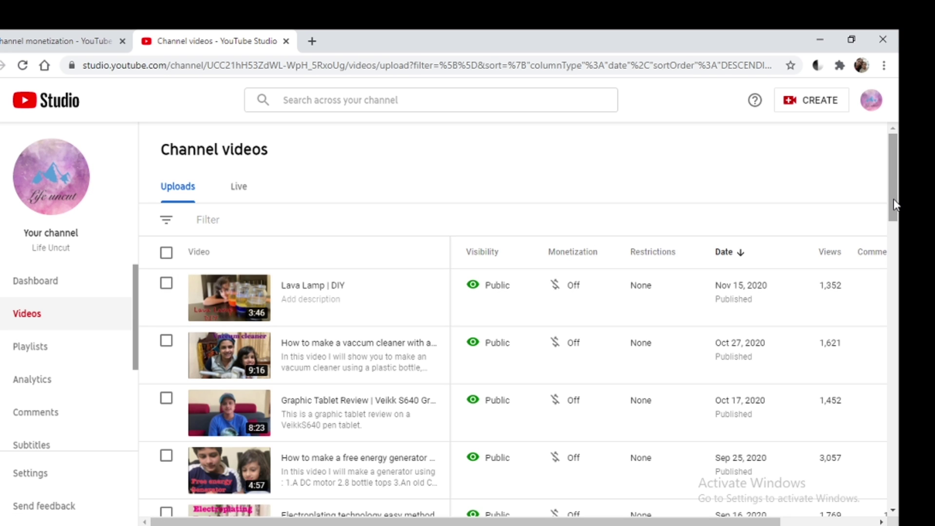
pyautogui.moveTo(895, 205); pyautogui.dragTo(899, 303)
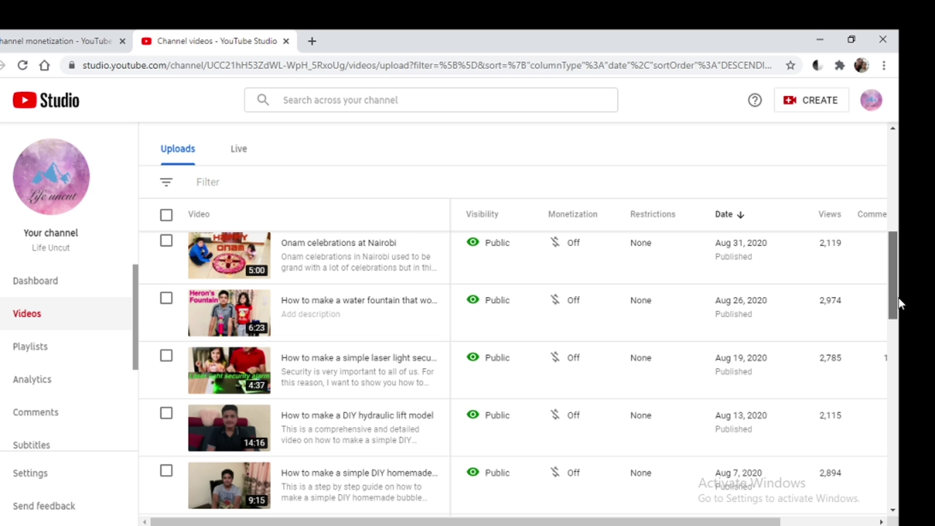
pyautogui.moveTo(899, 301); pyautogui.dragTo(898, 321)
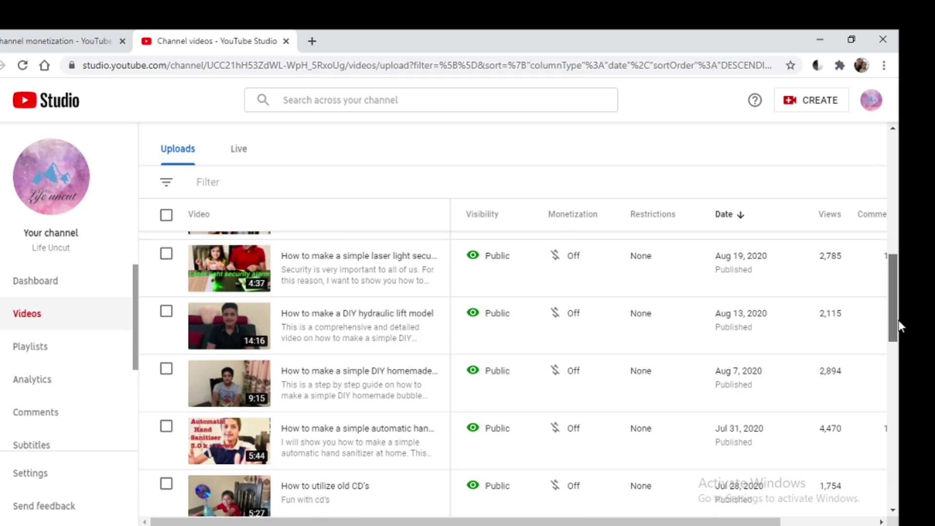
pyautogui.moveTo(893, 319); pyautogui.dragTo(892, 271)
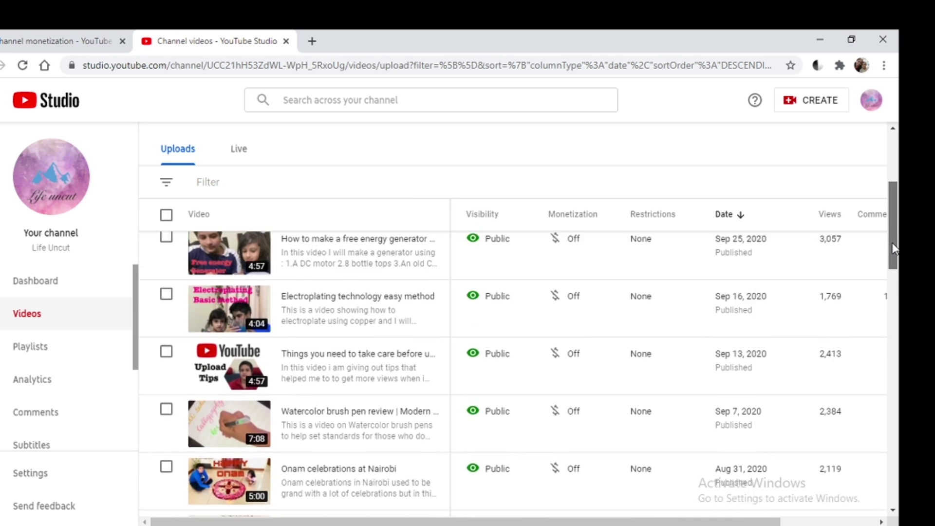
pyautogui.moveTo(893, 271); pyautogui.dragTo(893, 209)
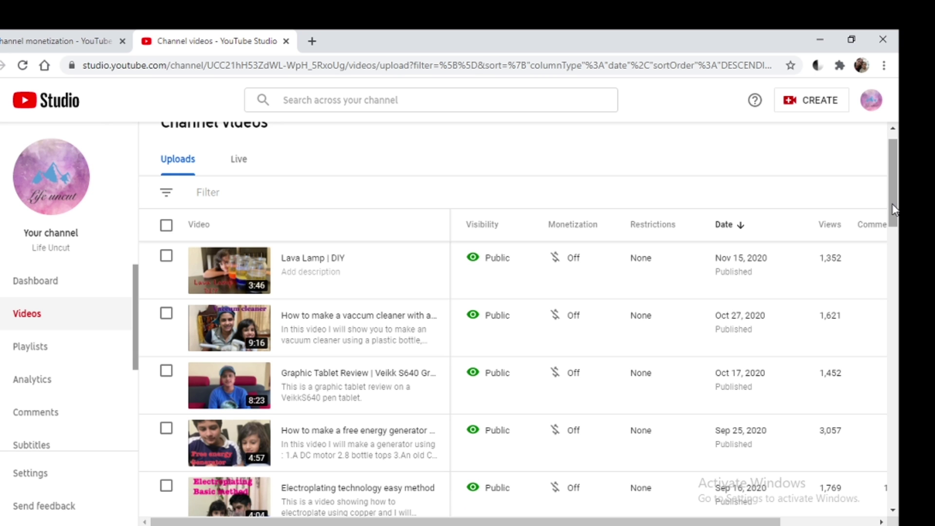
pyautogui.moveTo(894, 210); pyautogui.dragTo(900, 305)
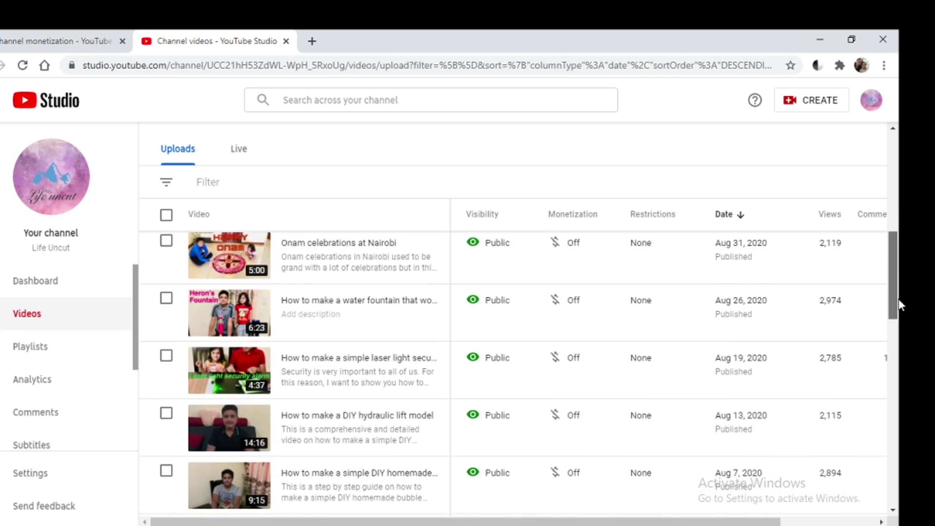
pyautogui.moveTo(900, 306); pyautogui.dragTo(900, 361)
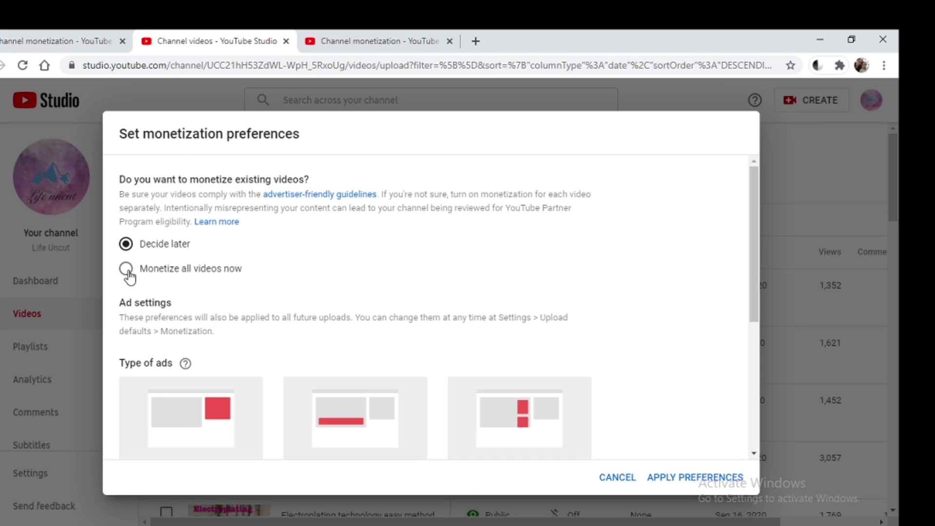
pyautogui.click(127, 270)
pyautogui.moveTo(756, 288); pyautogui.dragTo(758, 370)
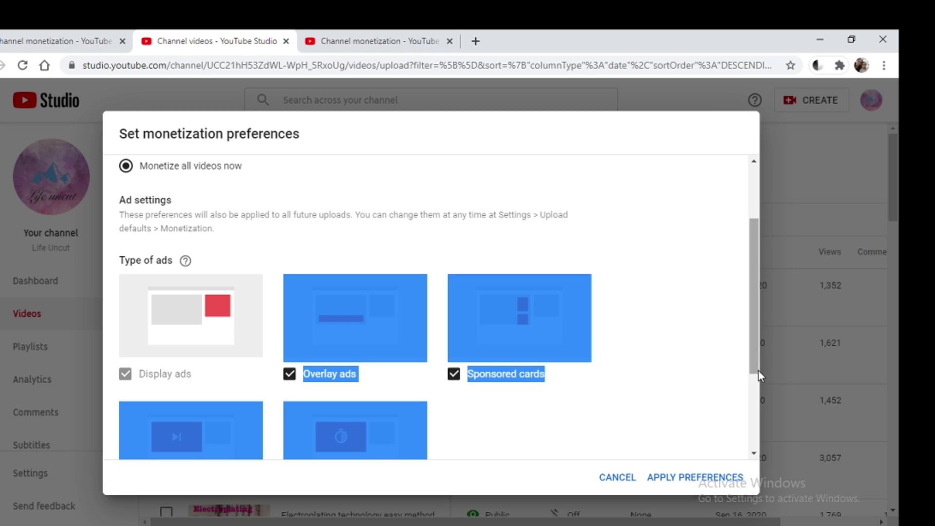
pyautogui.moveTo(752, 359); pyautogui.dragTo(762, 436)
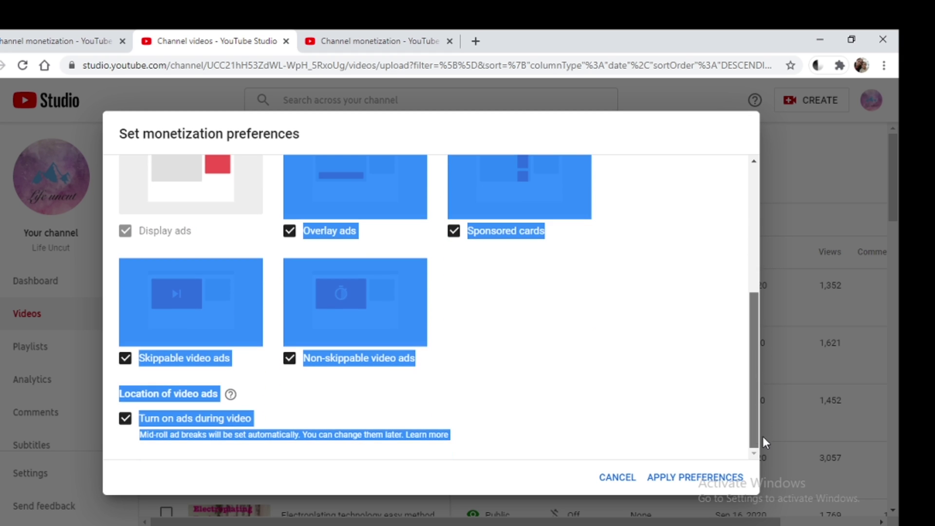
# Apply the monetize-all preferences, starting the bulk update of the channel's videos.
pyautogui.click(632, 482)
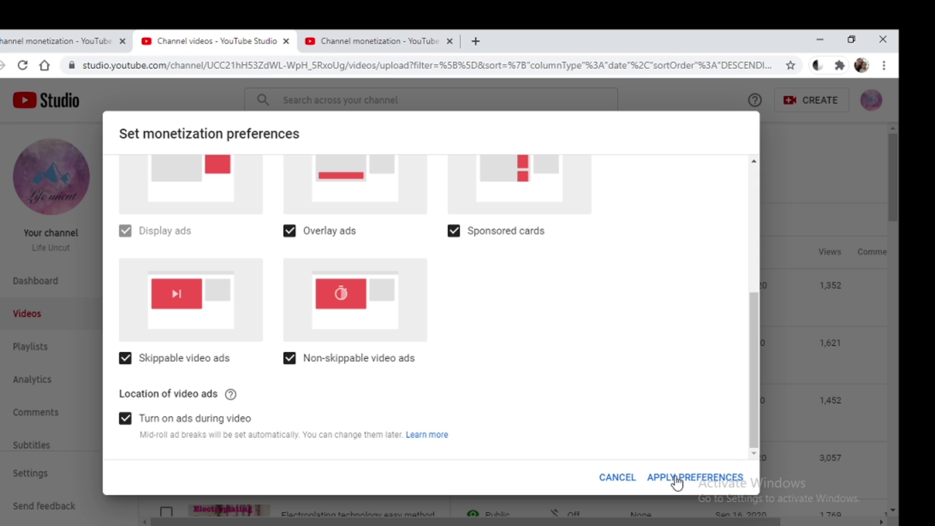
pyautogui.click(676, 478)
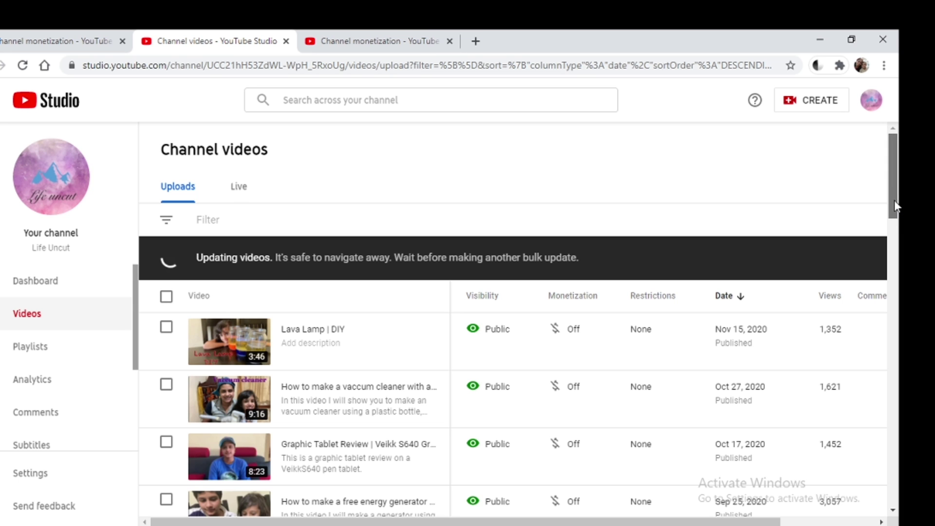
pyautogui.moveTo(894, 200); pyautogui.dragTo(893, 205)
pyautogui.scroll(-5, 518, 191)
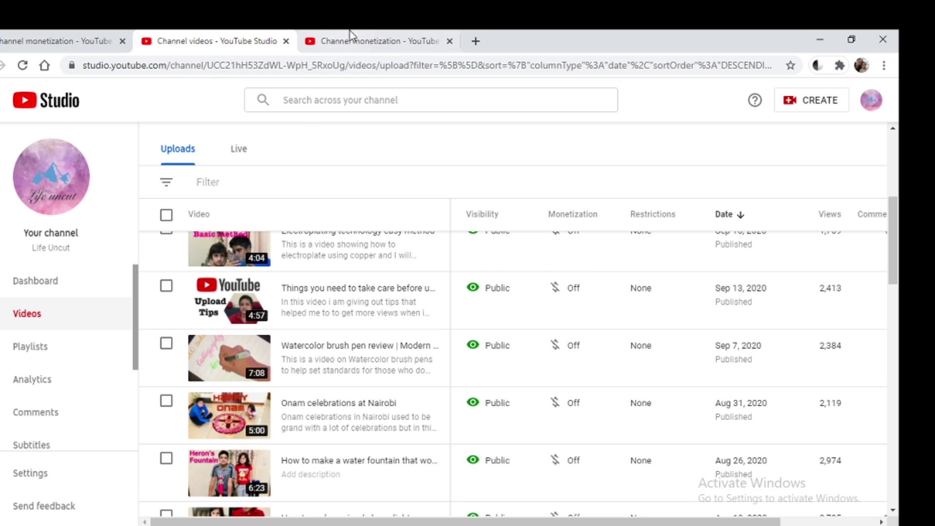
# Reload the videos list so all 25 videos show monetization On.
pyautogui.press('F5')
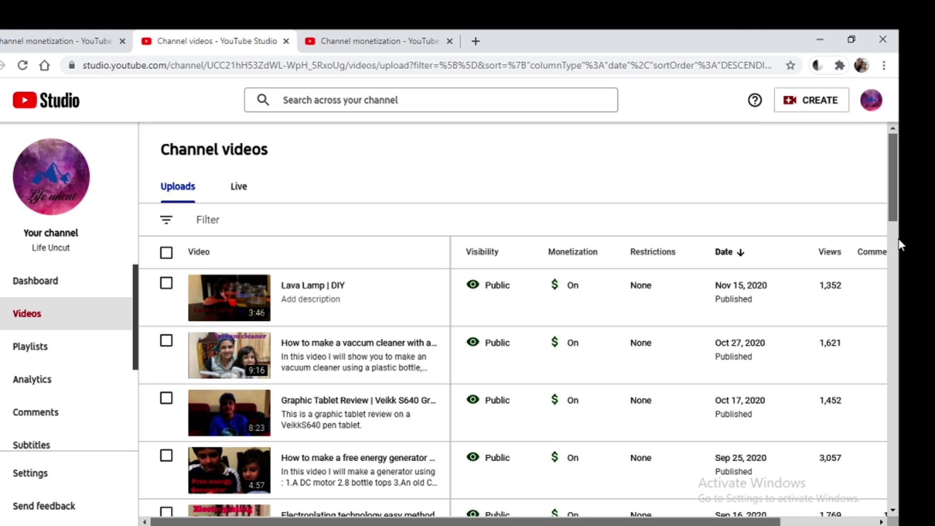
pyautogui.moveTo(895, 214); pyautogui.dragTo(898, 239)
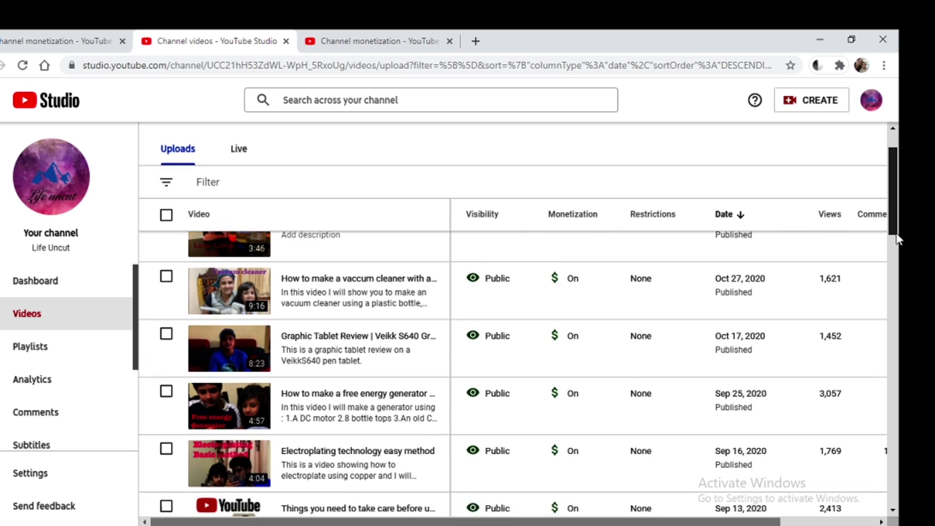
pyautogui.moveTo(899, 239); pyautogui.dragTo(898, 251)
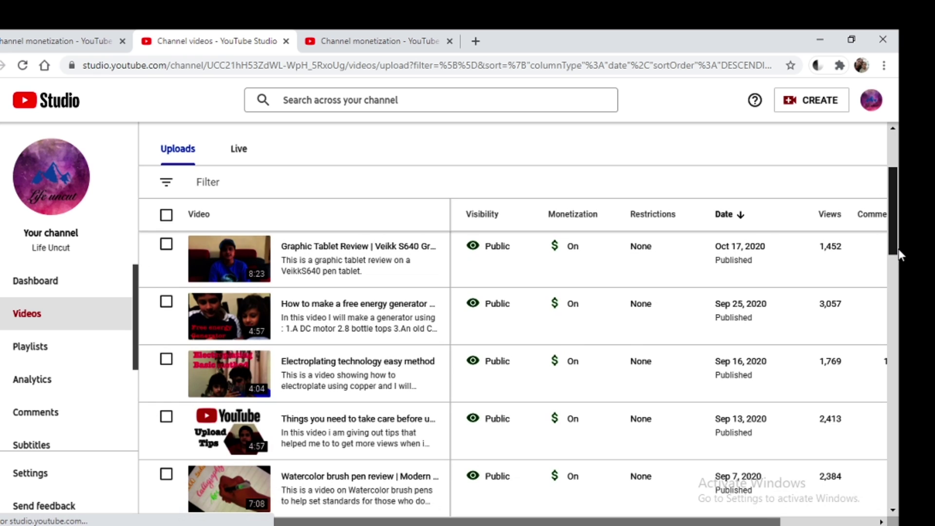
pyautogui.moveTo(899, 250); pyautogui.dragTo(898, 268)
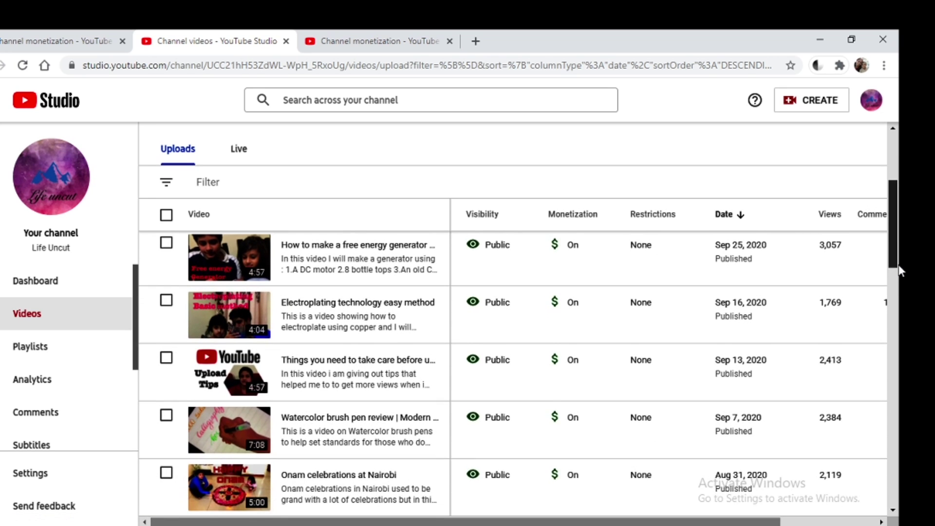